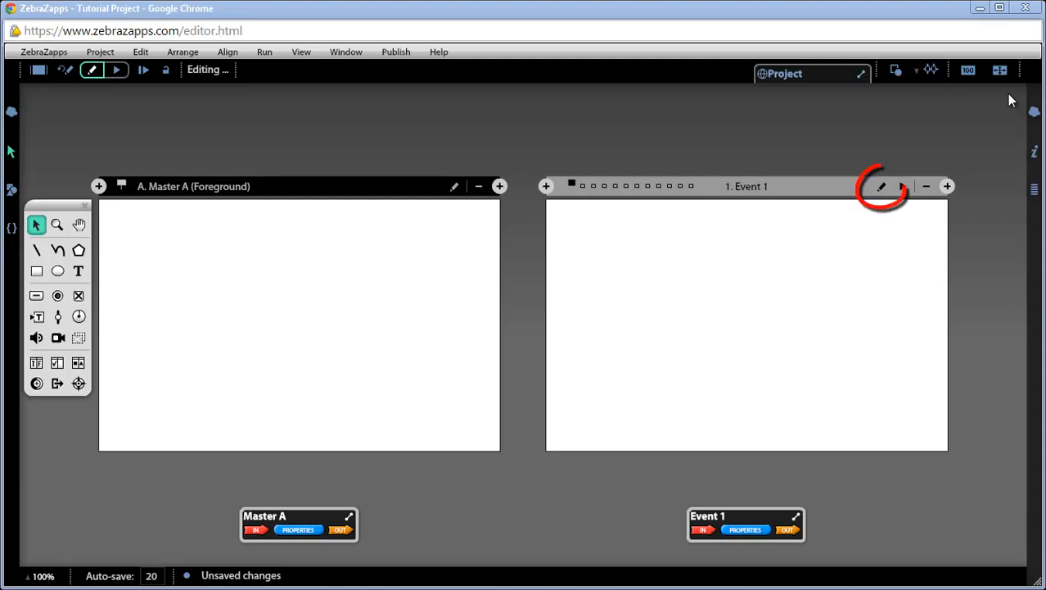
- Open Event 1 for full-stage editing and move the tool palette onto the upper middle of the stage
{"action": "left_click", "coordinate": [877, 192]}
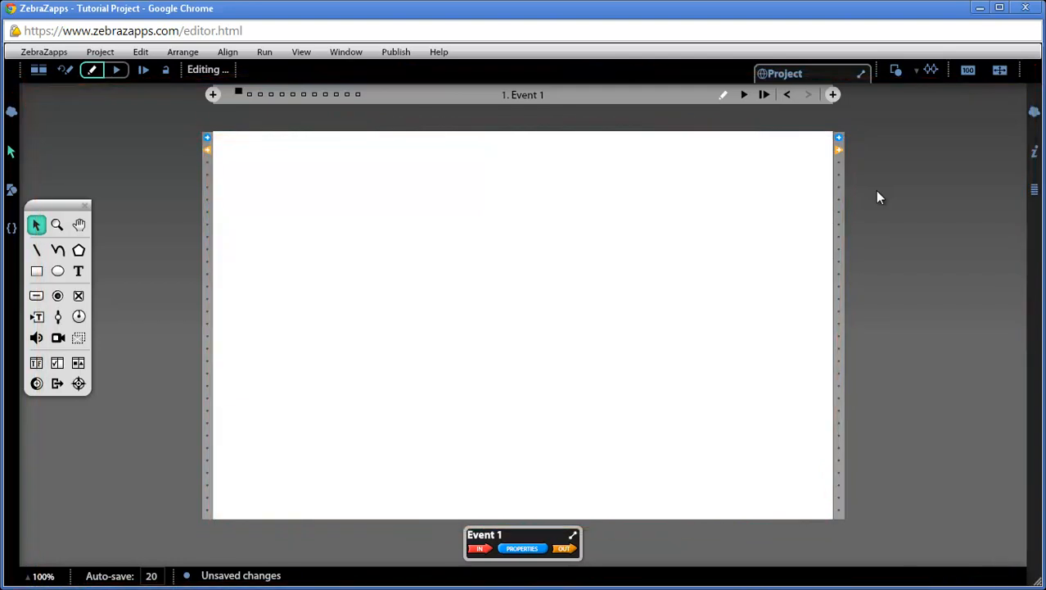
{"action": "left_click_drag", "start_coordinate": [61, 205], "coordinate": [568, 162]}
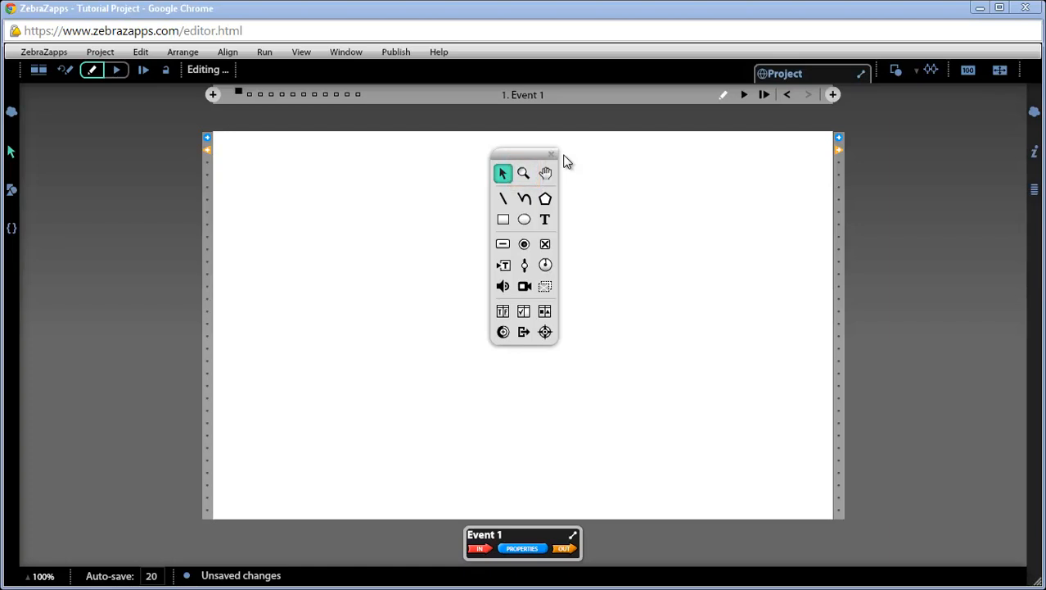
- Magnify and reduce the stage view with the Zoom tool, restoring the view to 100% each time
{"action": "left_click", "coordinate": [524, 173]}
{"action": "left_click_drag", "start_coordinate": [437, 96], "coordinate": [602, 241]}
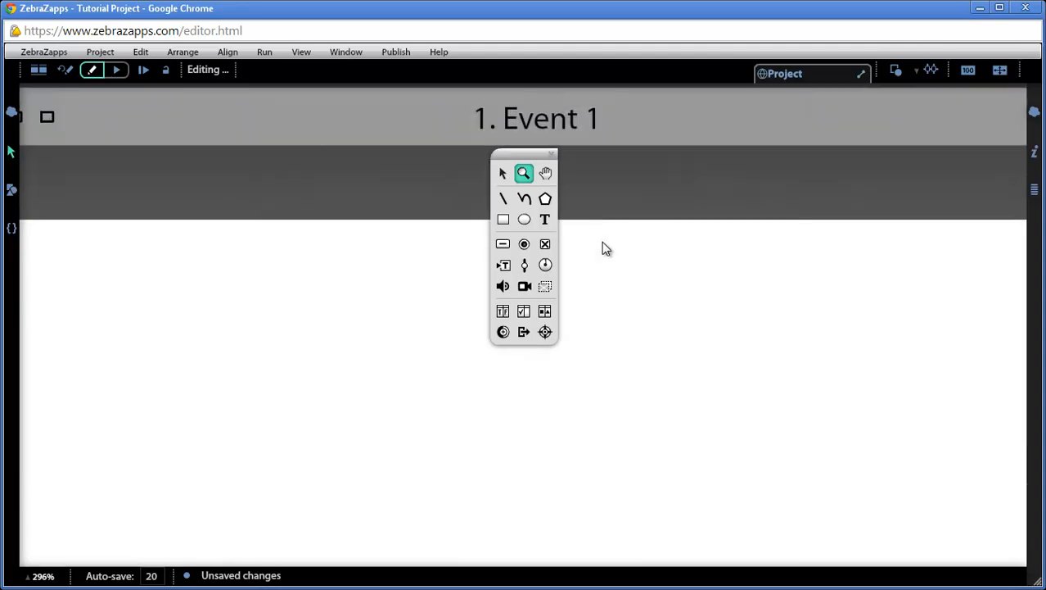
{"action": "left_click", "coordinate": [967, 71]}
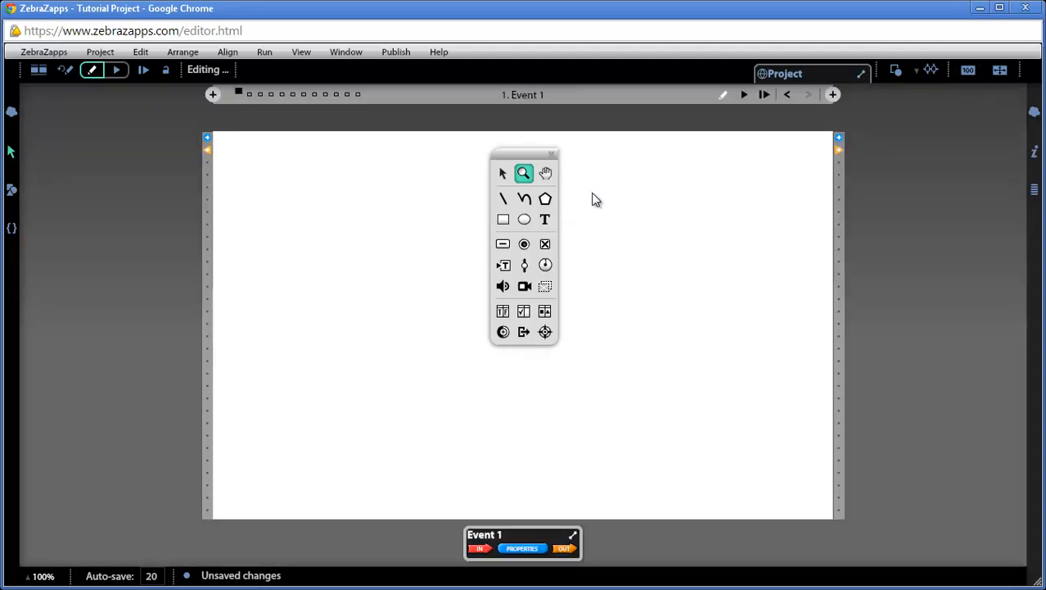
{"action": "mouse_move", "coordinate": [399, 91]}
{"action": "left_mouse_down"}
{"action": "mouse_move", "coordinate": [599, 341]}
{"action": "mouse_move", "coordinate": [736, 468]}
{"action": "left_mouse_up"}
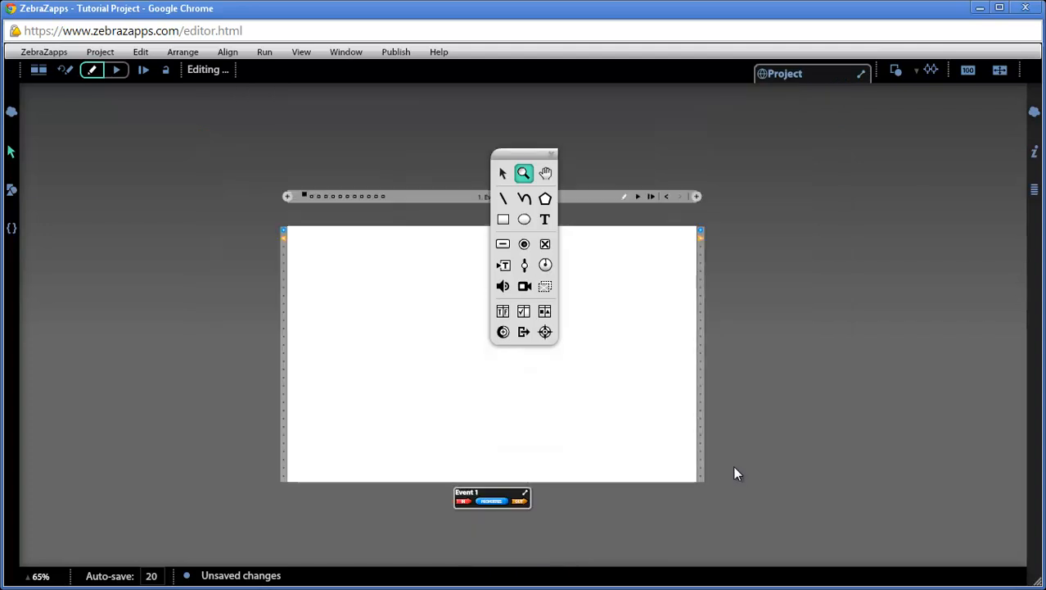
{"action": "left_click", "coordinate": [968, 72]}
- Shift the stage slightly with the Hand tool and place the tool palette just outside the stage's left edge
{"action": "left_click", "coordinate": [546, 174]}
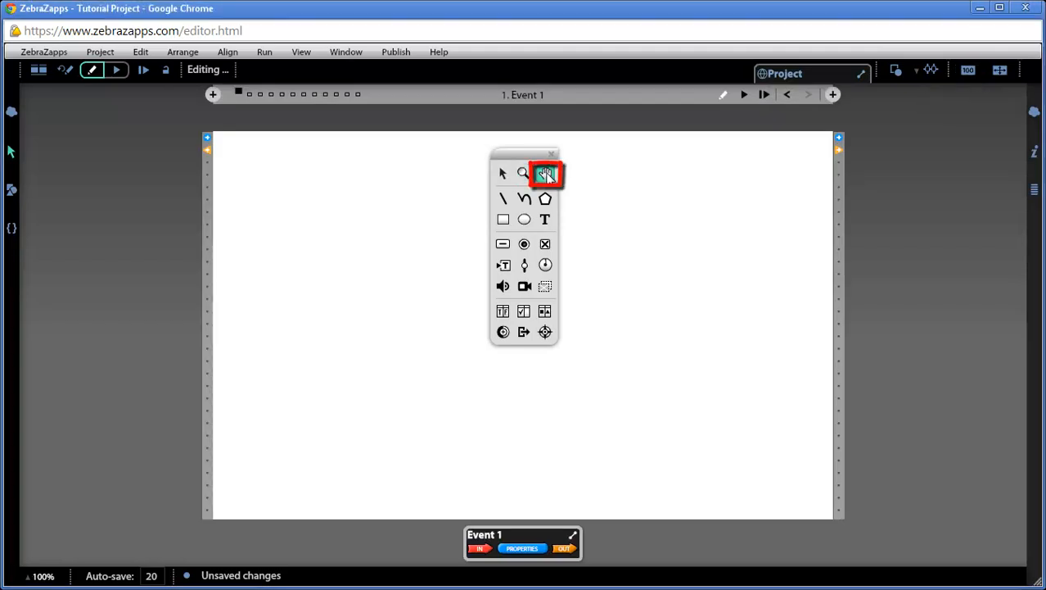
{"action": "left_click_drag", "start_coordinate": [315, 185], "coordinate": [279, 191]}
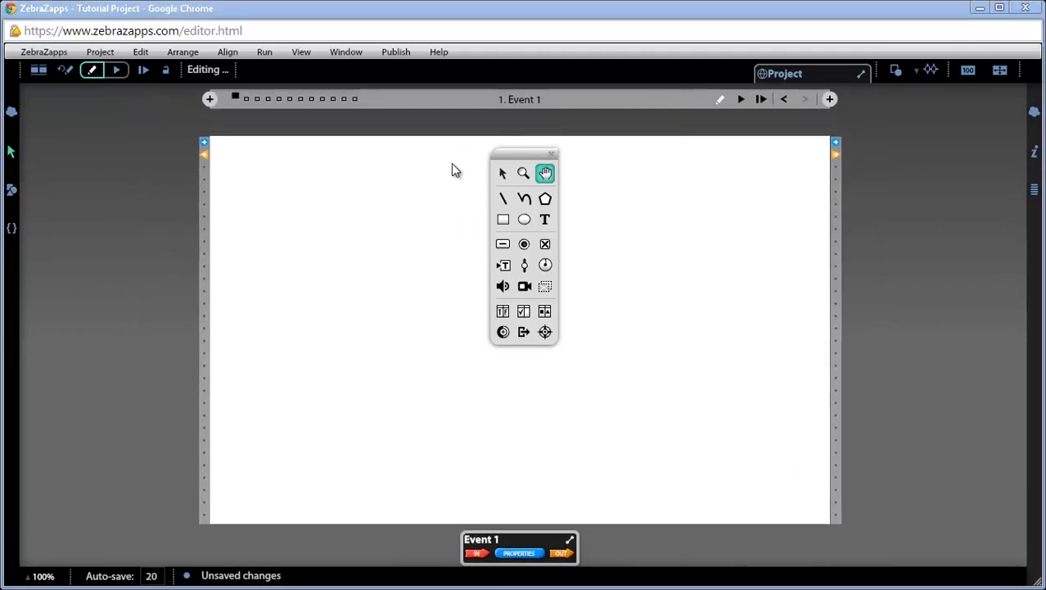
{"action": "mouse_move", "coordinate": [540, 154]}
{"action": "left_mouse_down"}
{"action": "mouse_move", "coordinate": [365, 168]}
{"action": "mouse_move", "coordinate": [158, 148]}
{"action": "left_mouse_up"}
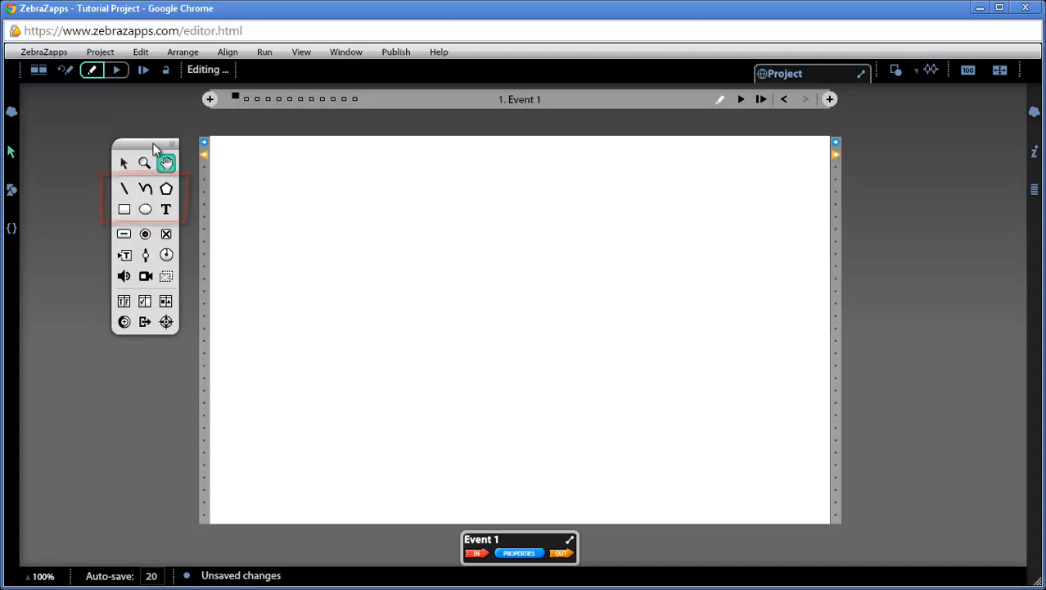
- Draw a wide rectangle of about 675 by 84 near the upper edge of the stage
{"action": "left_click", "coordinate": [125, 164]}
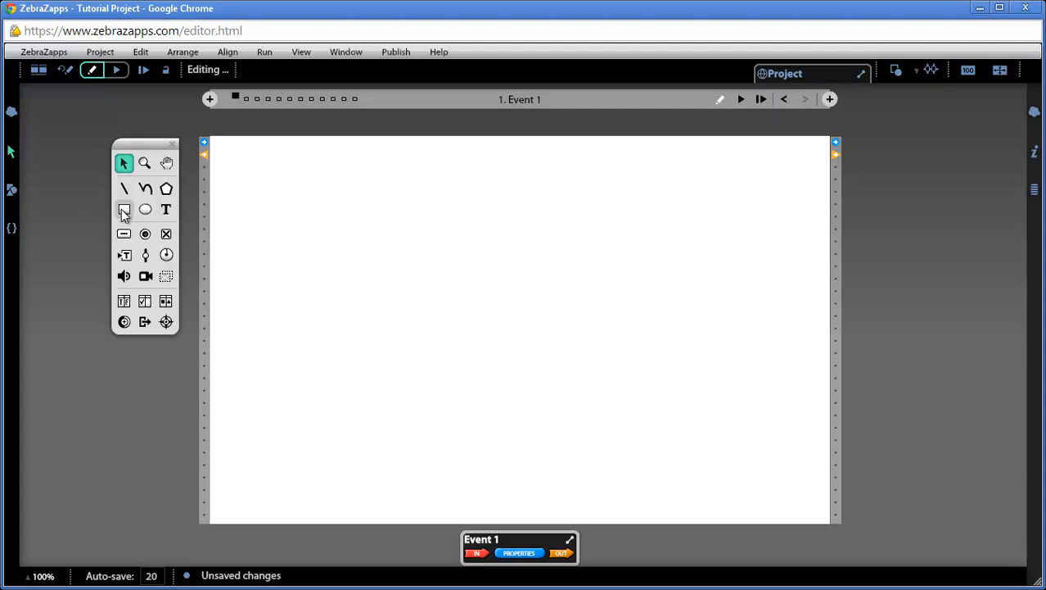
{"action": "left_click", "coordinate": [122, 210]}
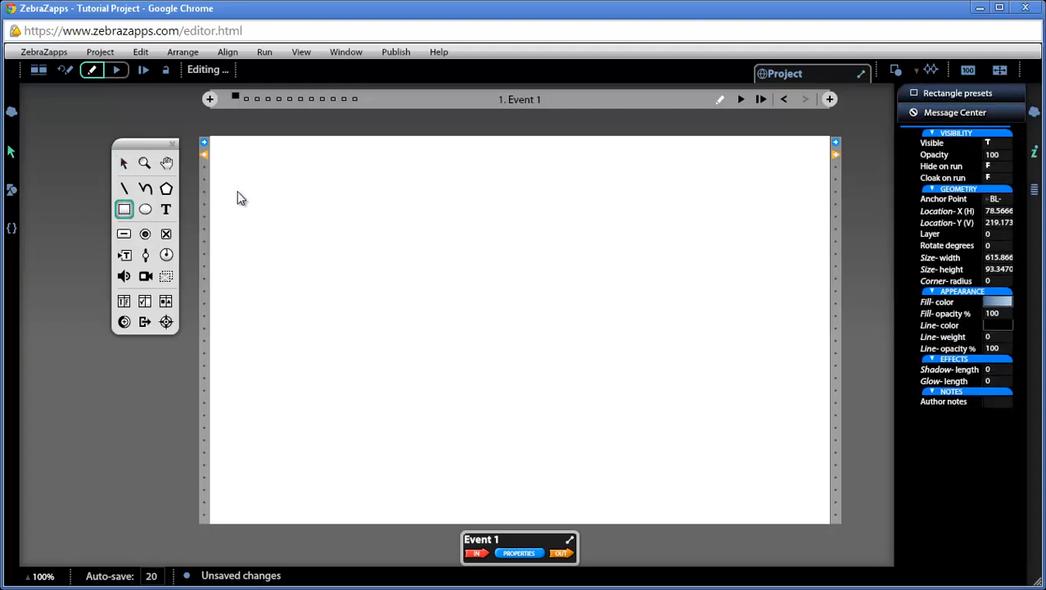
{"action": "left_click_drag", "start_coordinate": [260, 177], "coordinate": [783, 248]}
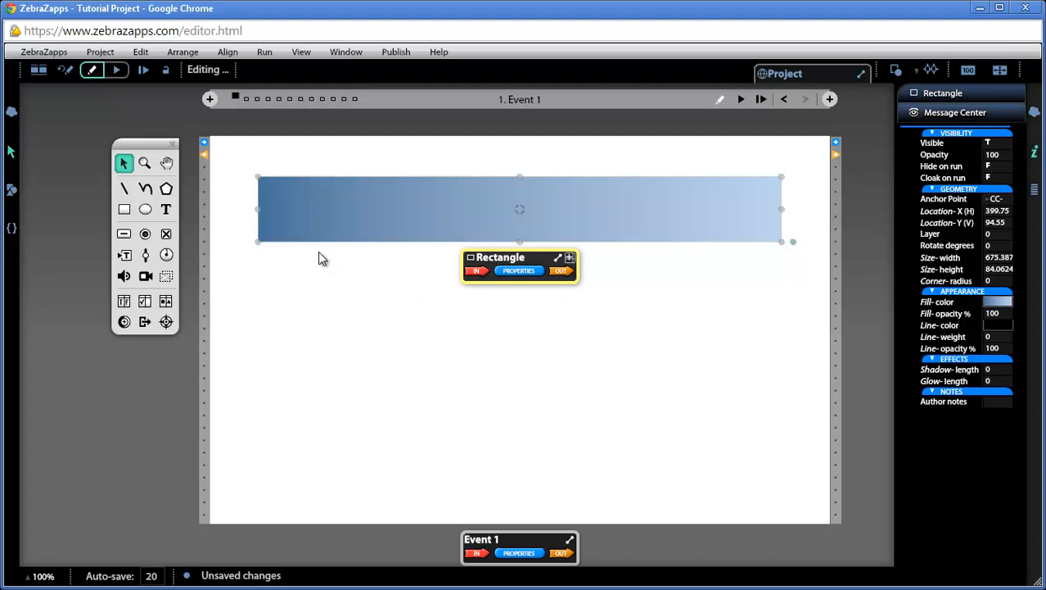
- Draw a constrained square of about 156 by 156 below the wide rectangle and deselect it
{"action": "left_click", "coordinate": [122, 210]}
{"action": "key", "text": "shift"}
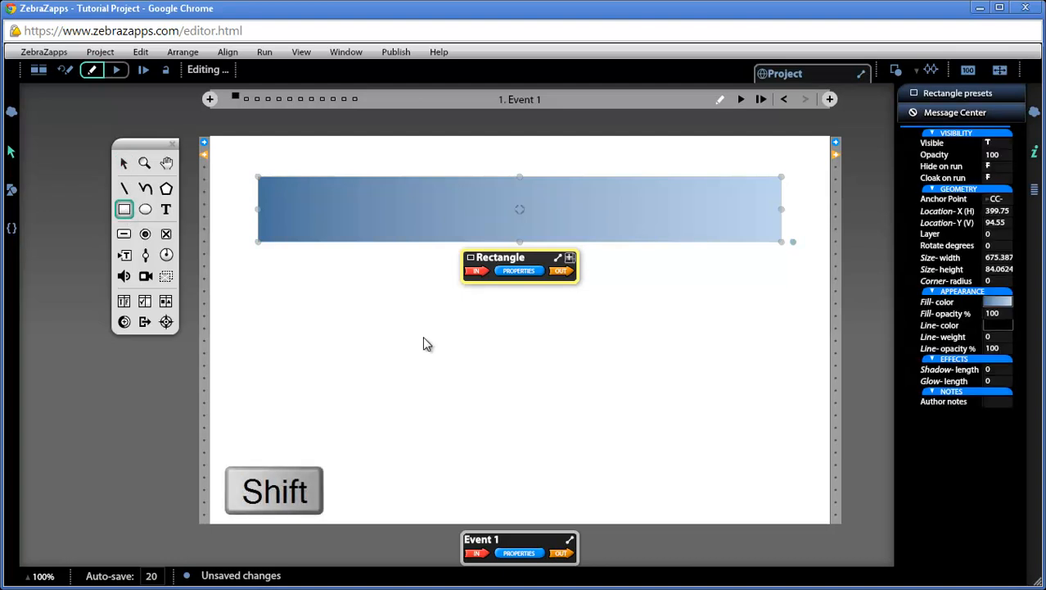
{"action": "left_click_drag", "start_coordinate": [422, 336], "coordinate": [540, 456]}
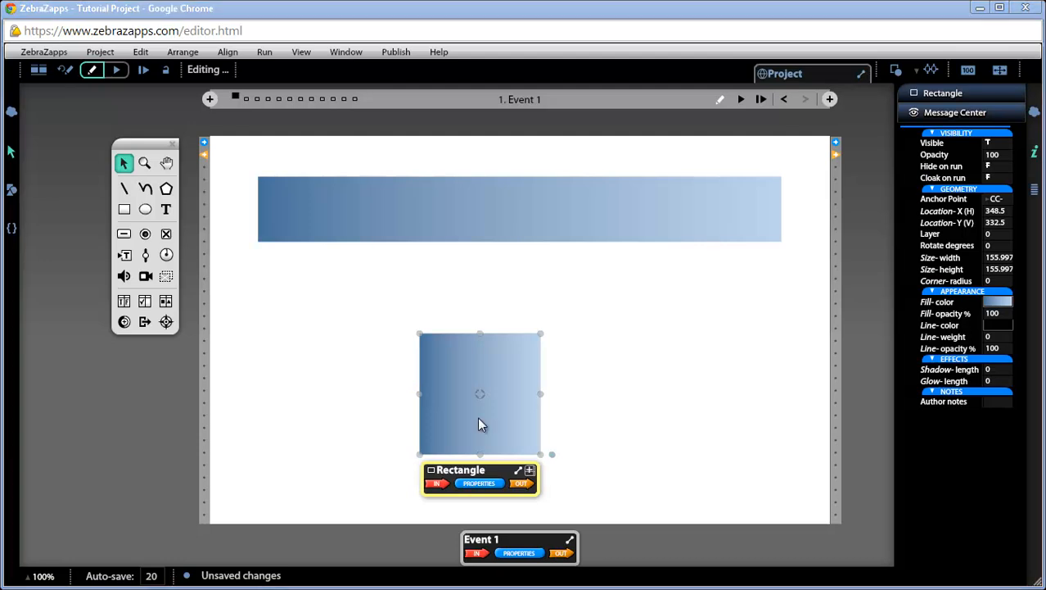
{"action": "left_click", "coordinate": [286, 378]}
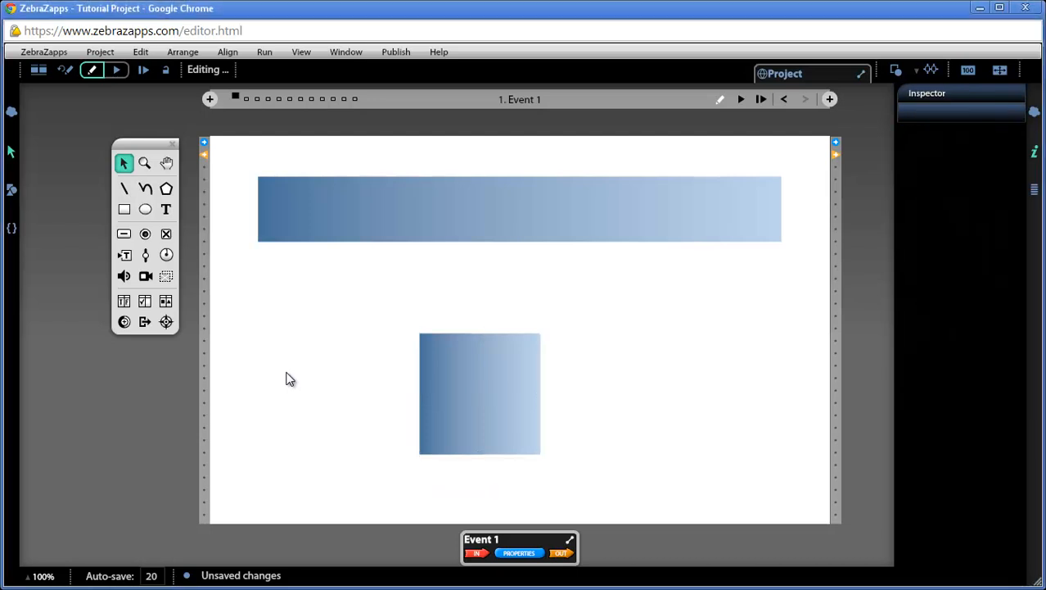
- Delete the square below the wide rectangle
{"action": "left_click", "coordinate": [438, 383]}
{"action": "key", "text": "space"}
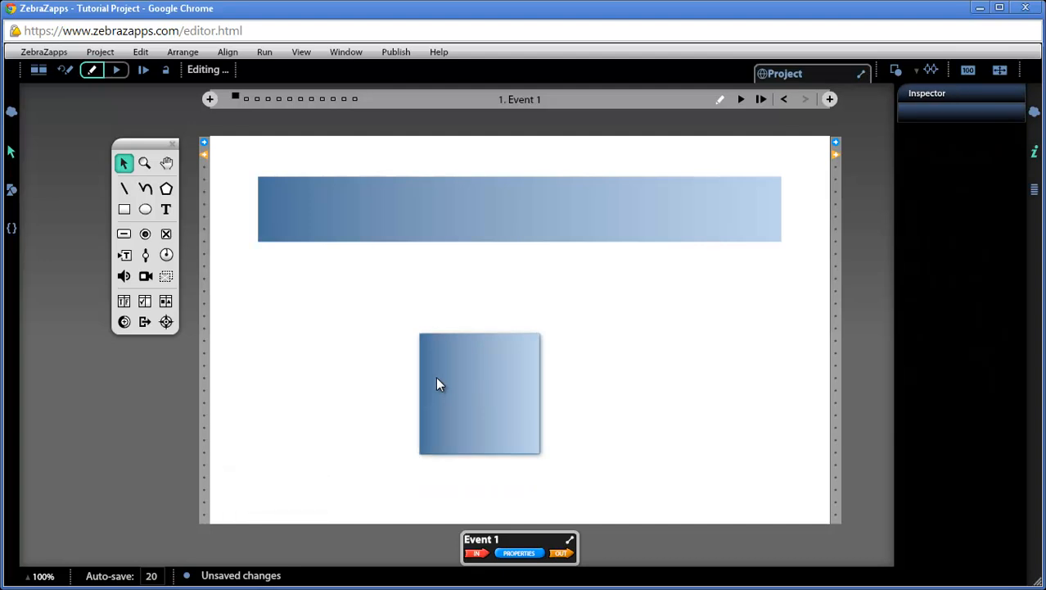
{"action": "left_click", "coordinate": [437, 384]}
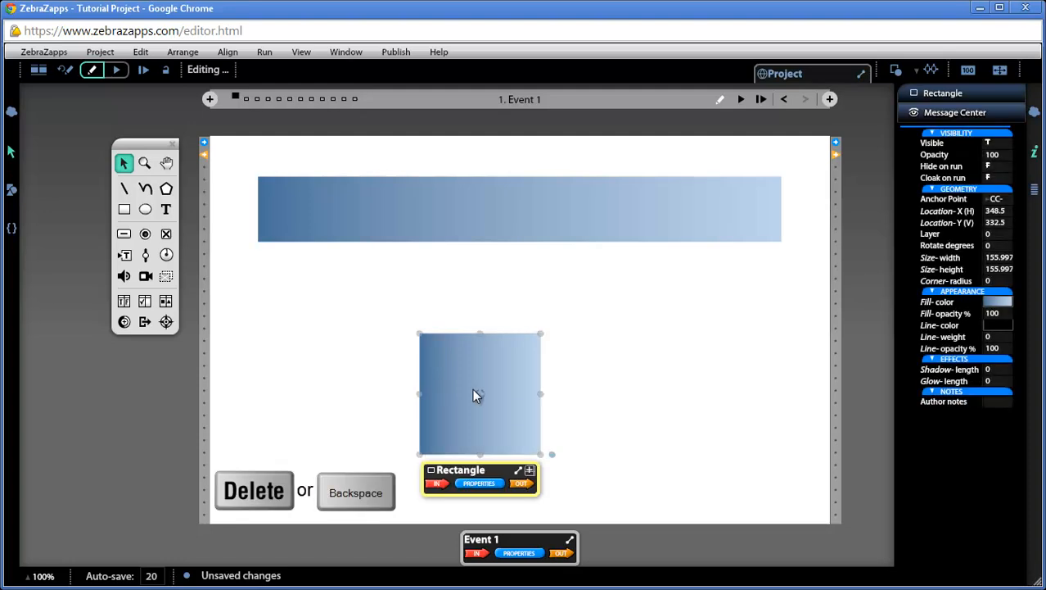
{"action": "key", "text": "Delete"}
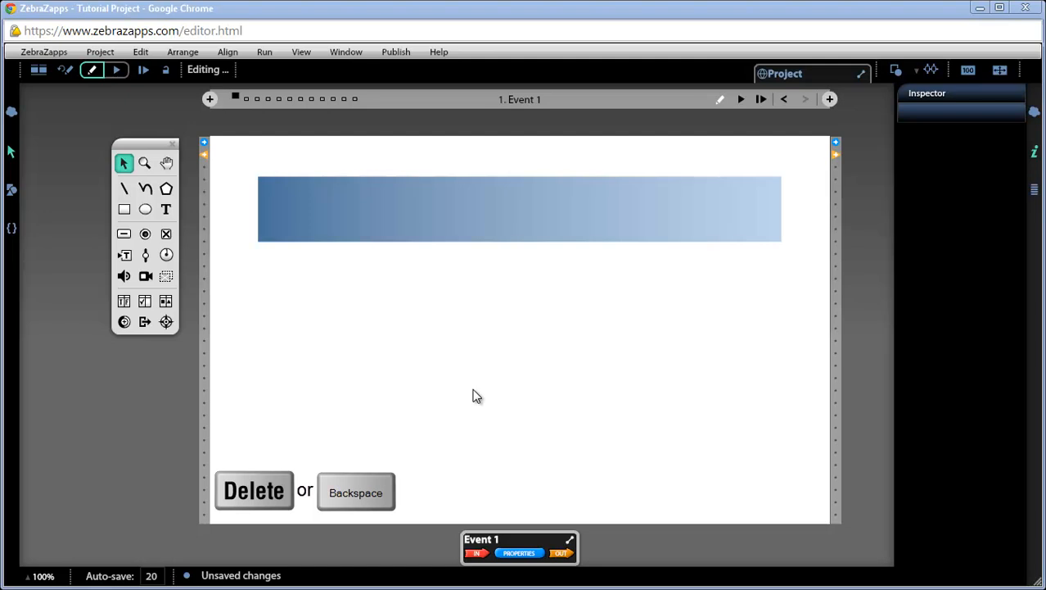
- Stretch the rectangle downward and to the left, and scale it proportionally to about 677 by 196
{"action": "left_click", "coordinate": [493, 217]}
{"action": "left_click_drag", "start_coordinate": [520, 244], "coordinate": [520, 334]}
{"action": "left_click_drag", "start_coordinate": [259, 255], "coordinate": [235, 253]}
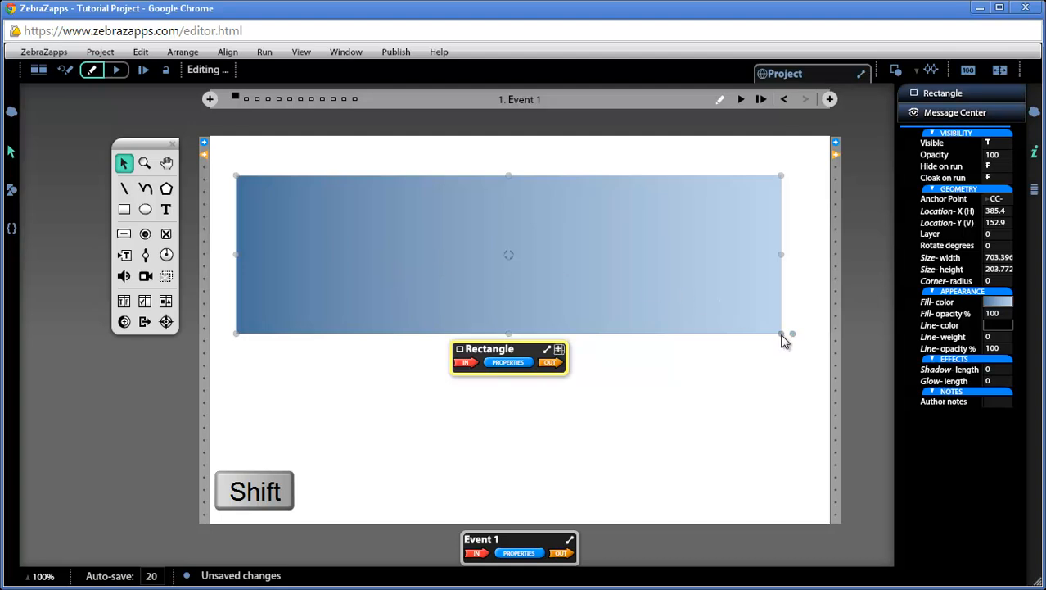
{"action": "left_click_drag", "start_coordinate": [782, 336], "coordinate": [758, 361]}
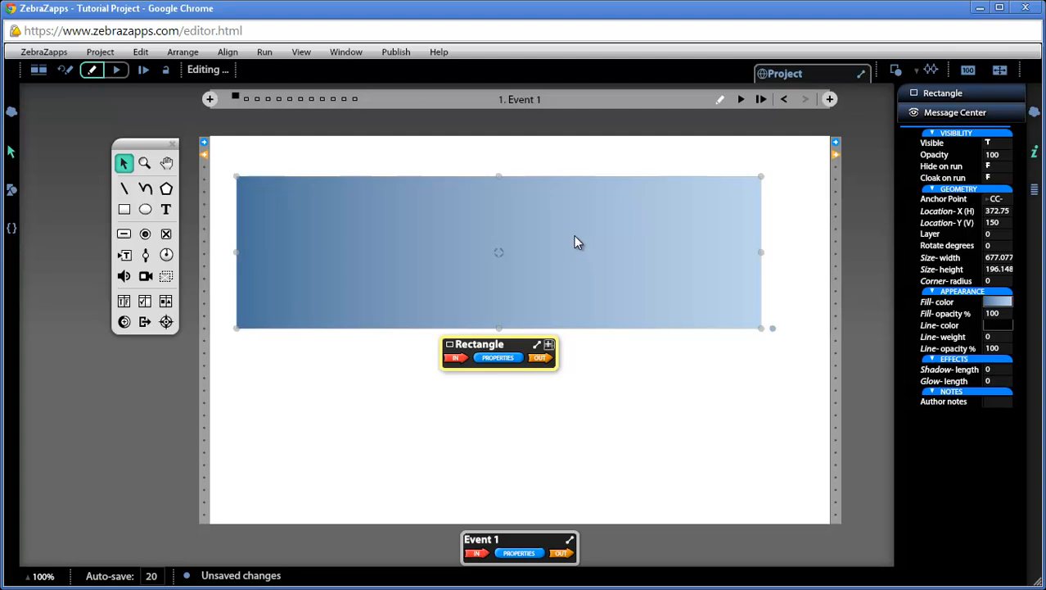
- Move the rectangle to the middle of the stage, about X 389, Y 230, and try rotating it
{"action": "left_click_drag", "start_coordinate": [428, 237], "coordinate": [440, 381]}
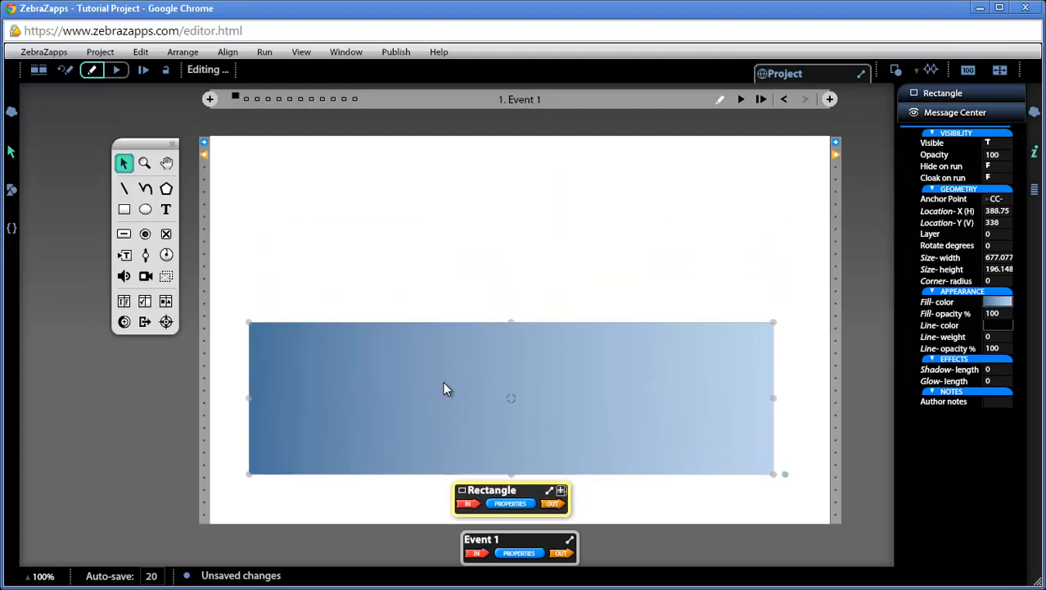
{"action": "left_click_drag", "start_coordinate": [418, 412], "coordinate": [416, 336]}
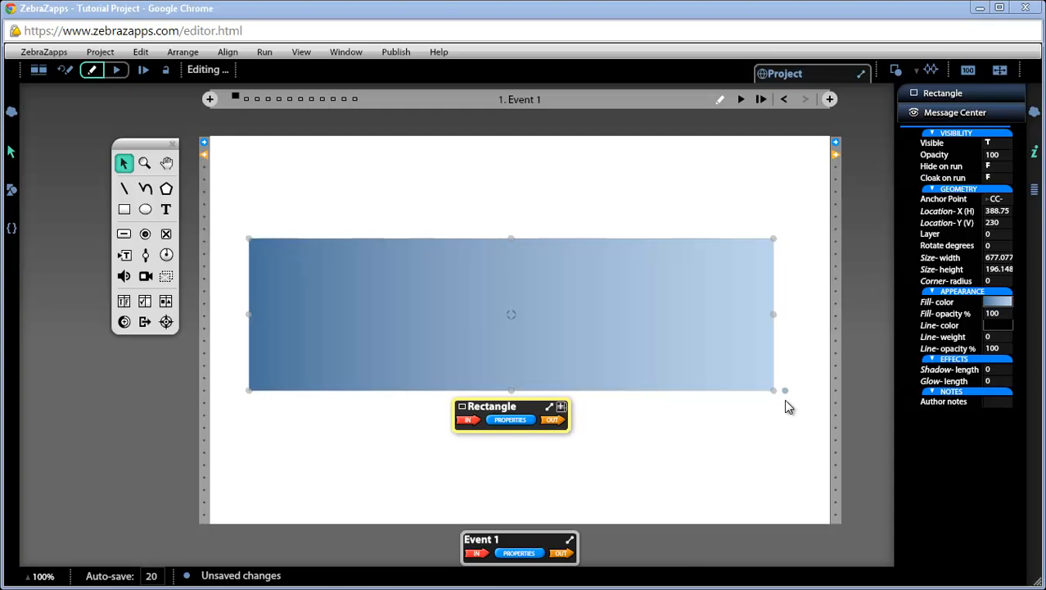
{"action": "left_click_drag", "start_coordinate": [785, 390], "coordinate": [762, 411]}
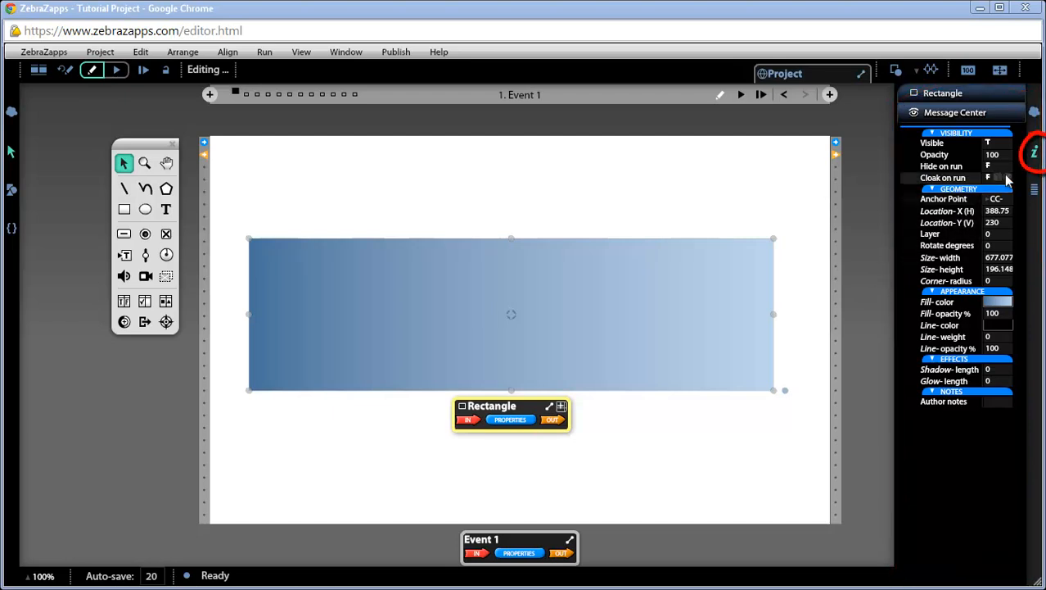
- Hide and reshow the Property Inspector, and set the rectangle's line weight to 5
{"action": "left_click", "coordinate": [1035, 154]}
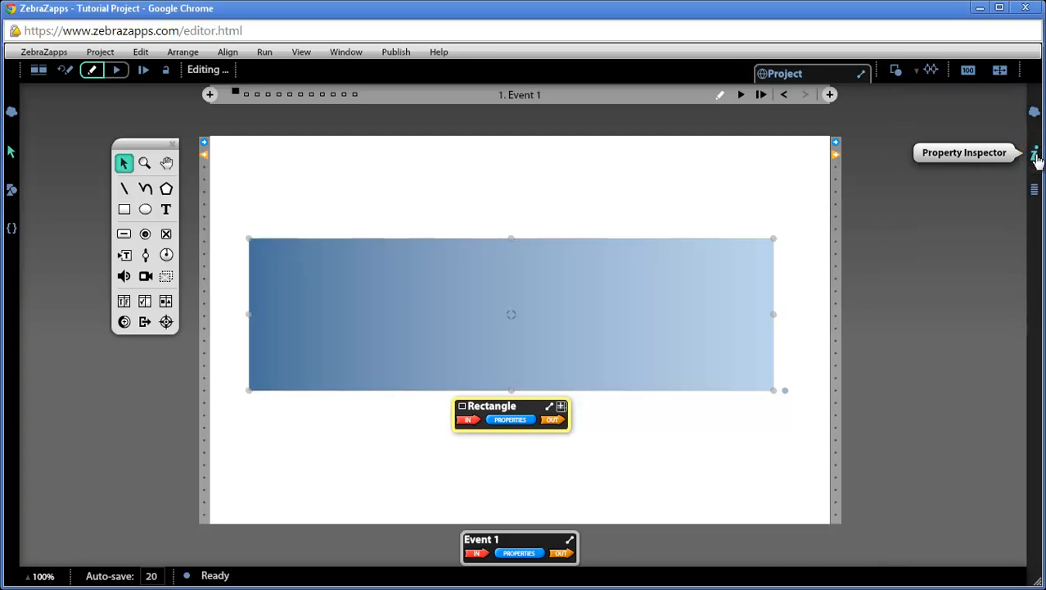
{"action": "left_click", "coordinate": [1036, 158]}
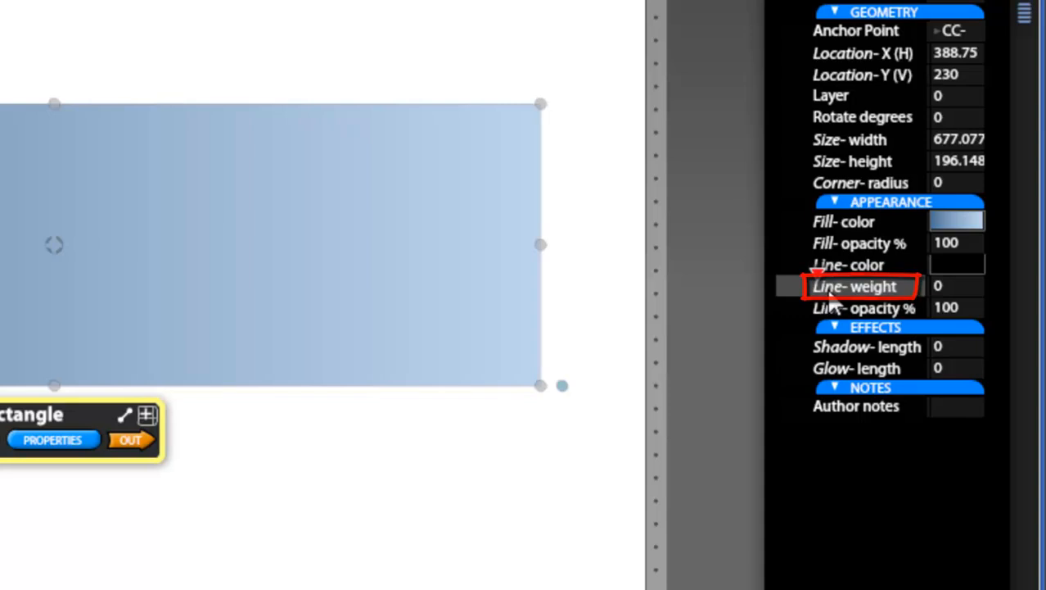
{"action": "left_click", "coordinate": [947, 286]}
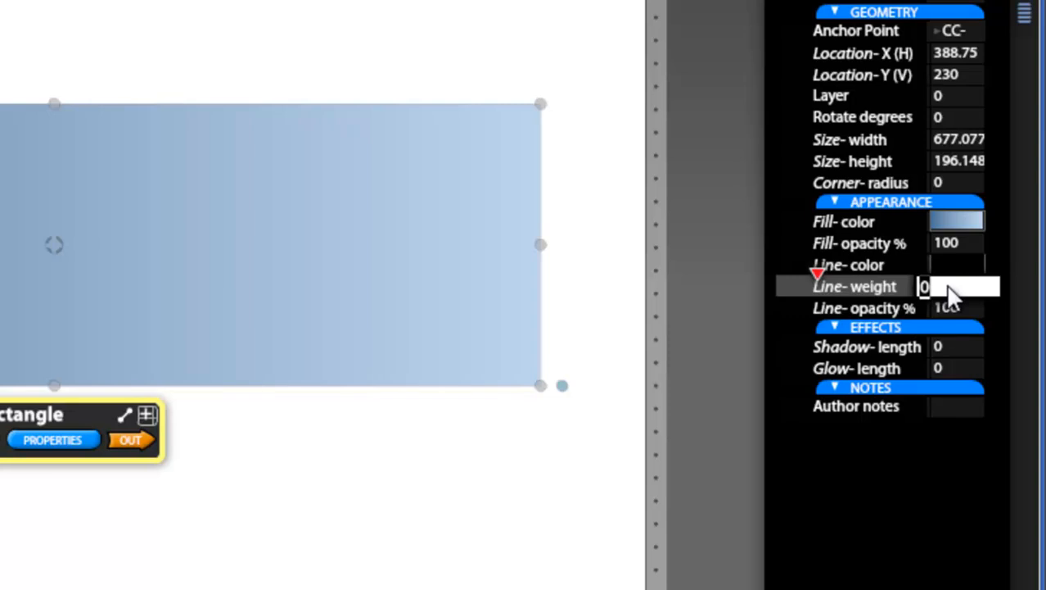
{"action": "type", "text": "5"}
{"action": "key", "text": "Return"}
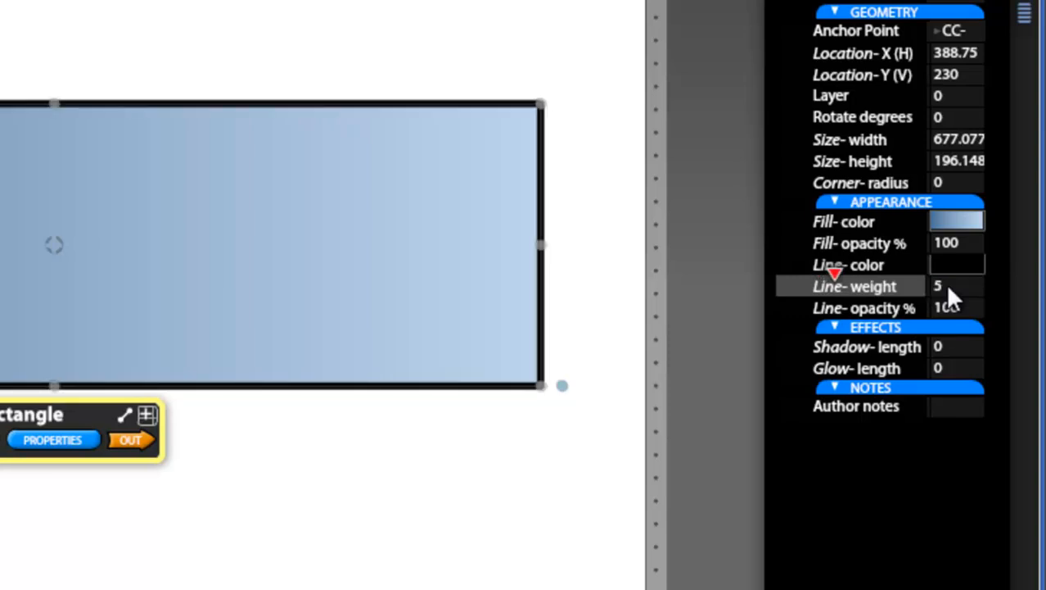
- Keep the rectangle's fill as a gradient and change its colours to green 00FF00 at the start and yellow at the end
{"action": "left_click", "coordinate": [956, 222]}
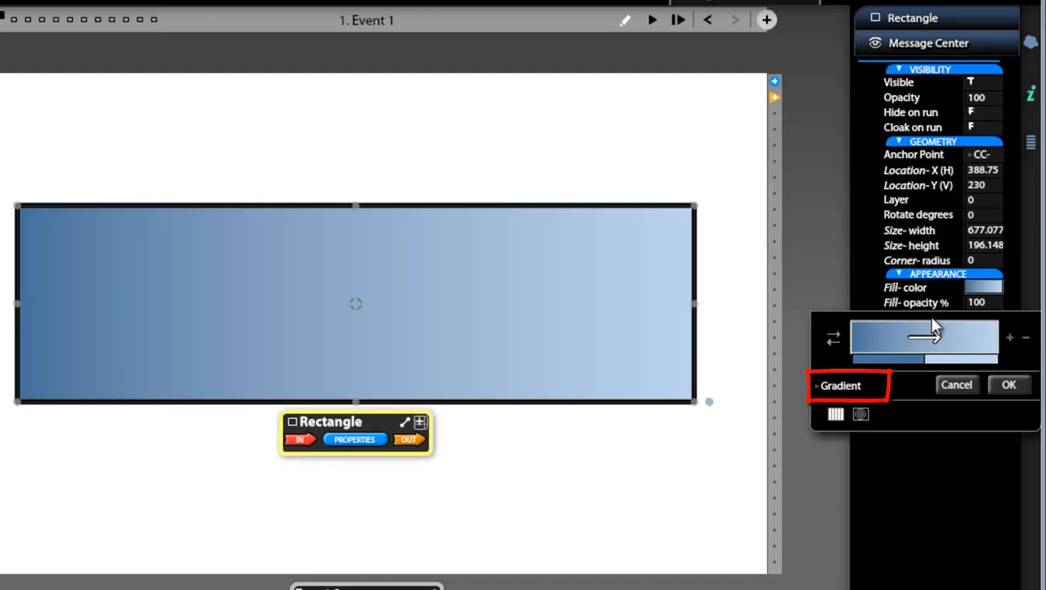
{"action": "left_click", "coordinate": [843, 385]}
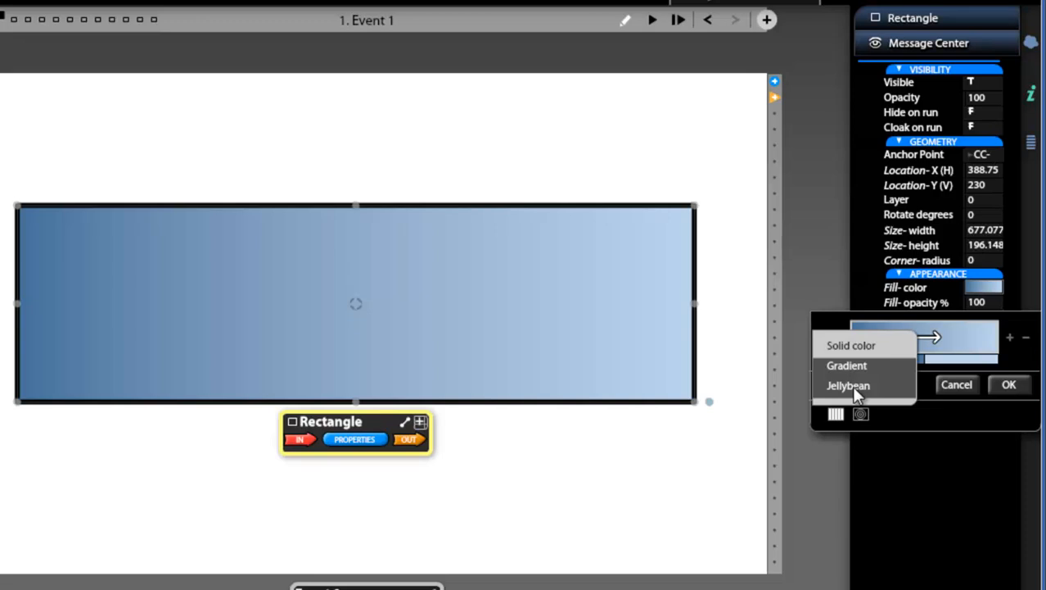
{"action": "left_click", "coordinate": [858, 374]}
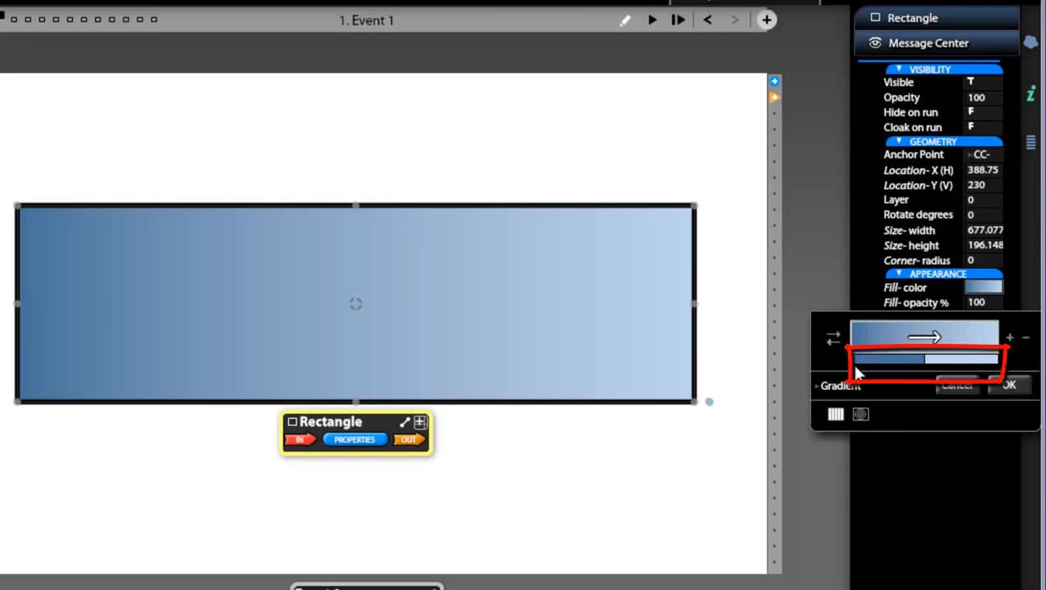
{"action": "left_click", "coordinate": [879, 361]}
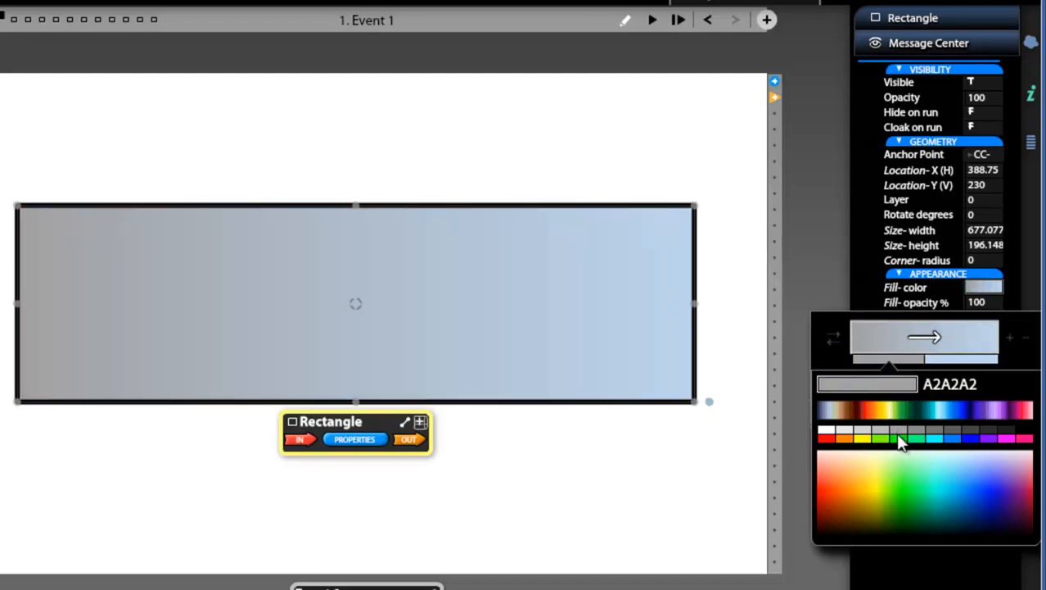
{"action": "left_click", "coordinate": [901, 442]}
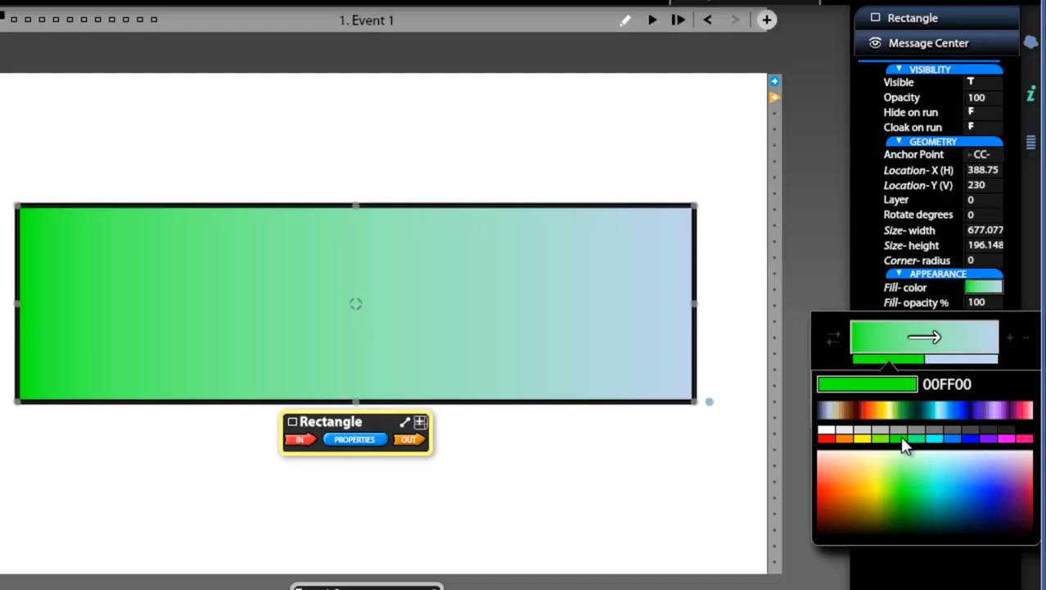
{"action": "left_click", "coordinate": [904, 443]}
{"action": "left_click", "coordinate": [970, 361]}
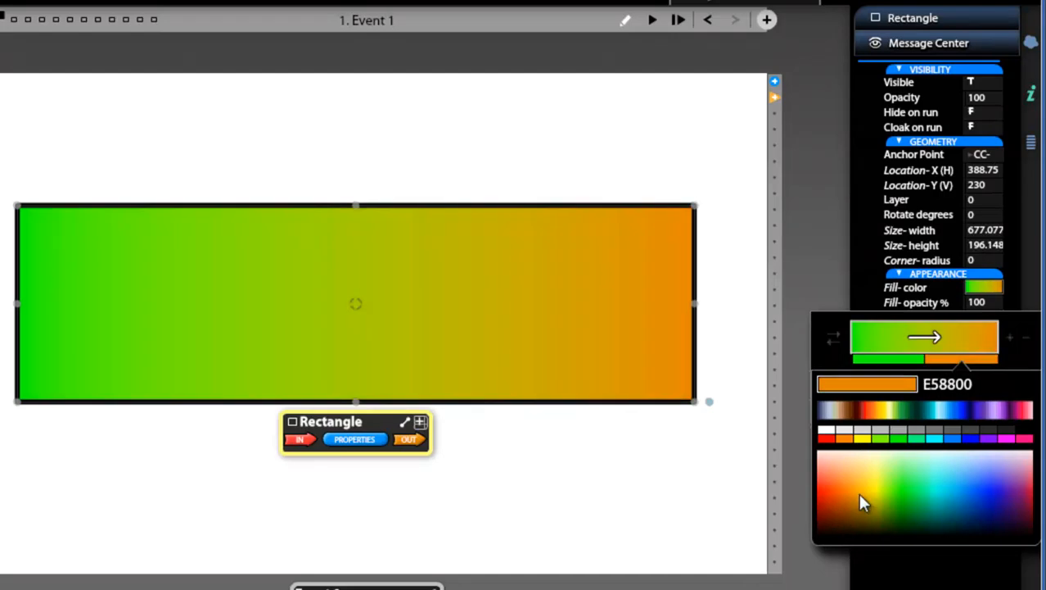
{"action": "left_click", "coordinate": [873, 490]}
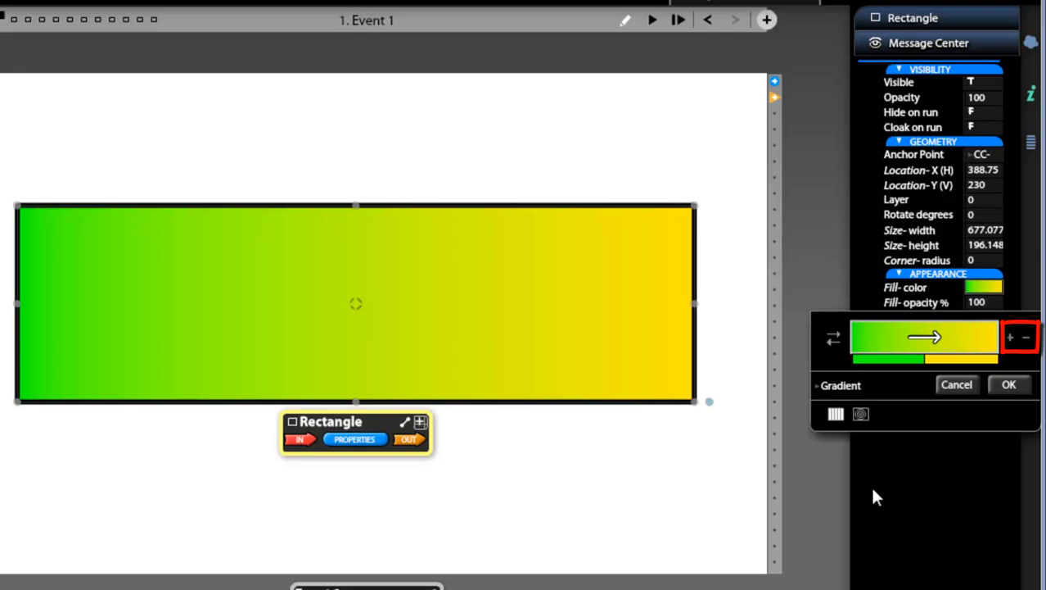
- Add a third colour to the rectangle's gradient fill and remove it again
{"action": "left_click", "coordinate": [1012, 339]}
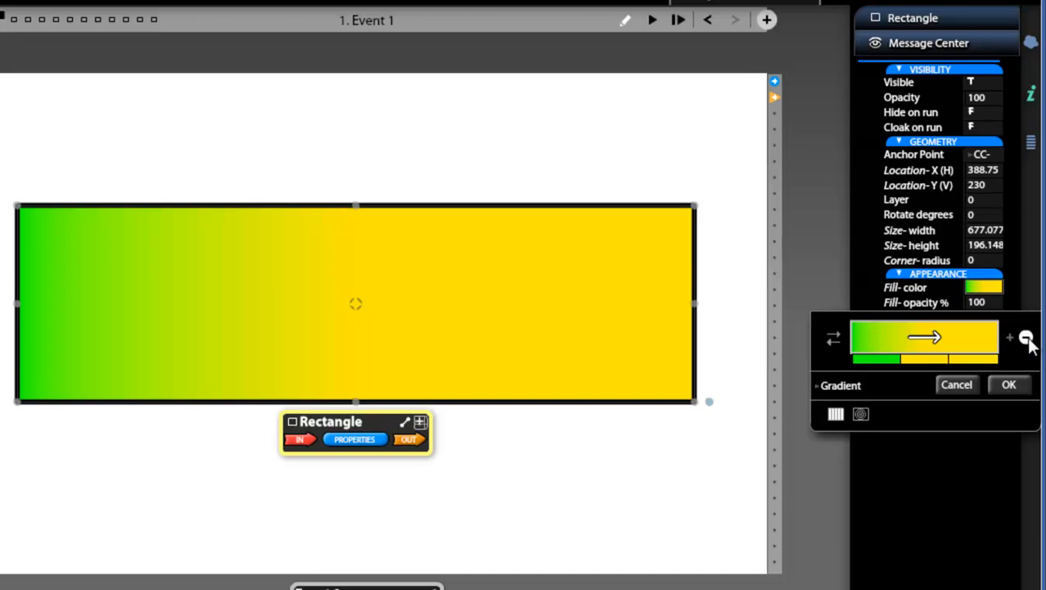
{"action": "left_click", "coordinate": [1023, 338]}
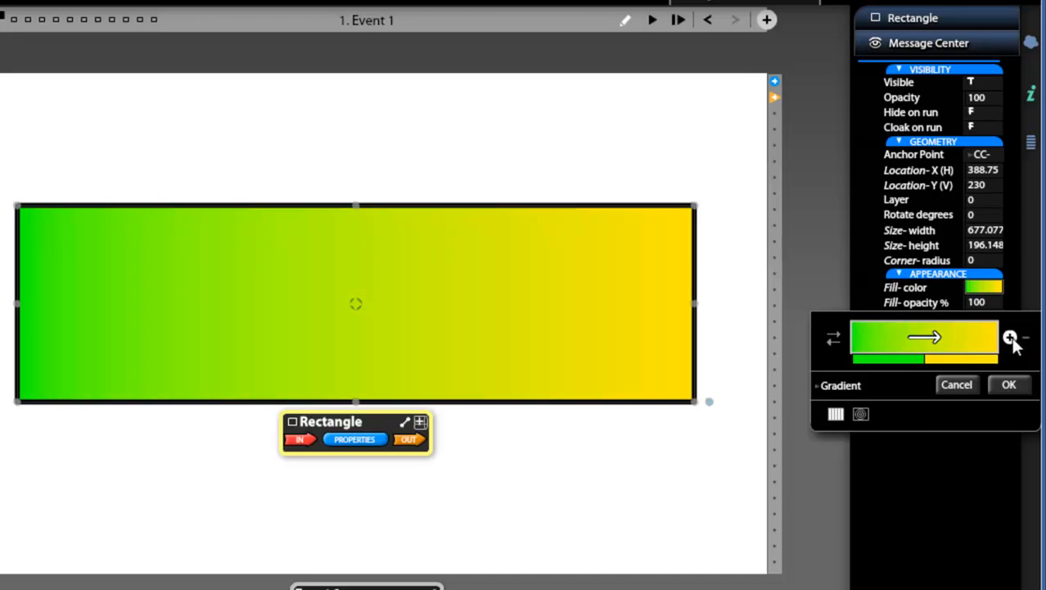
- Add red as a third colour at the end of the rectangle's green-to-yellow gradient and reverse the colour order
{"action": "left_click", "coordinate": [1011, 339]}
{"action": "left_click", "coordinate": [985, 360]}
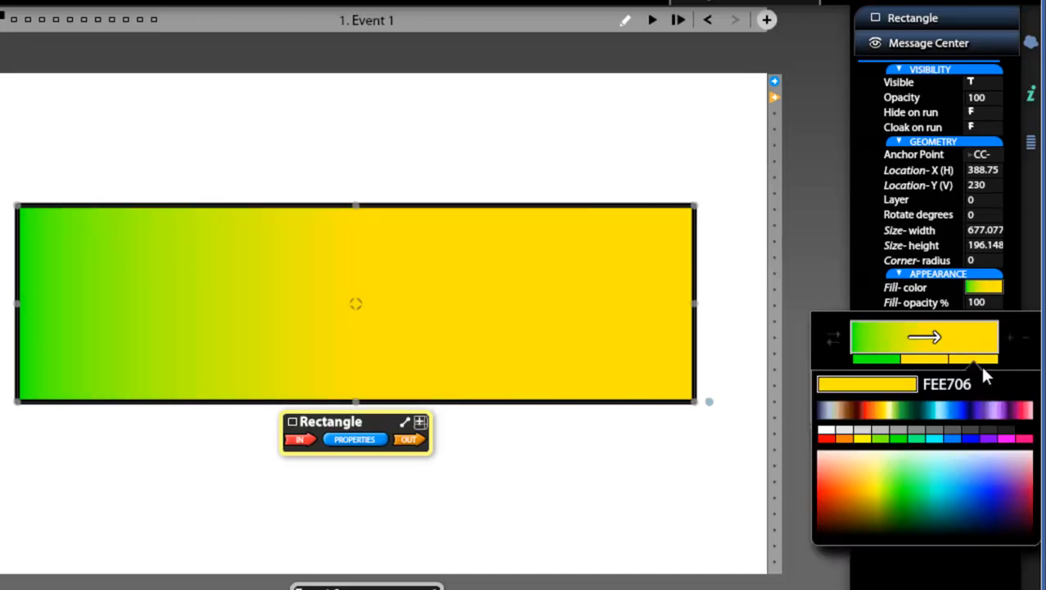
{"action": "left_click", "coordinate": [827, 439]}
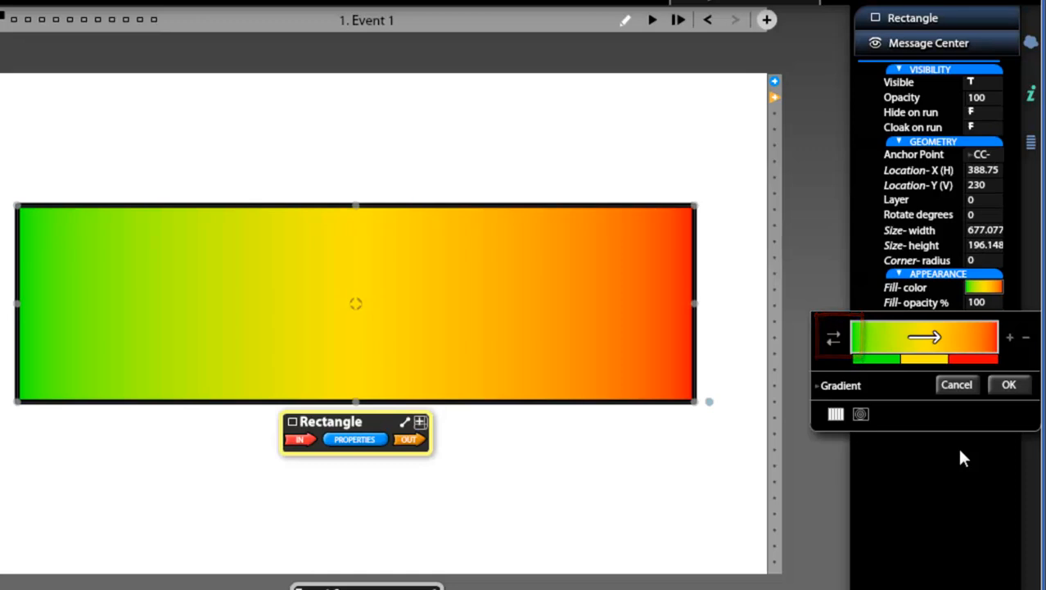
{"action": "left_click", "coordinate": [834, 341]}
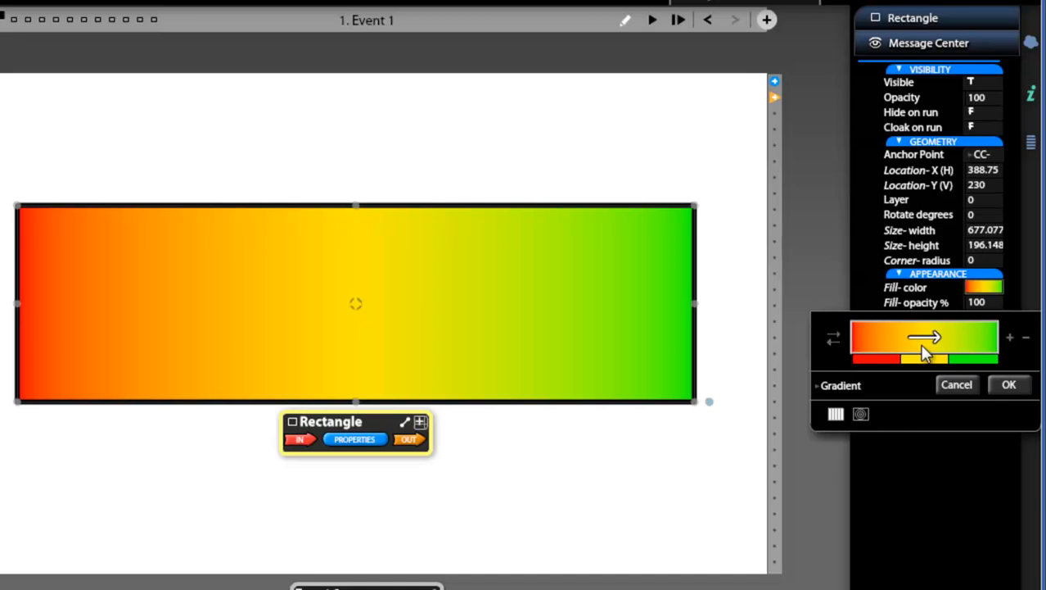
- Angle the rectangle's gradient diagonally towards the upper right and try the radial style before returning to linear
{"action": "mouse_move", "coordinate": [924, 347]}
{"action": "left_mouse_down"}
{"action": "mouse_move", "coordinate": [943, 334]}
{"action": "mouse_move", "coordinate": [924, 337]}
{"action": "mouse_move", "coordinate": [930, 345]}
{"action": "mouse_move", "coordinate": [924, 337]}
{"action": "left_mouse_up"}
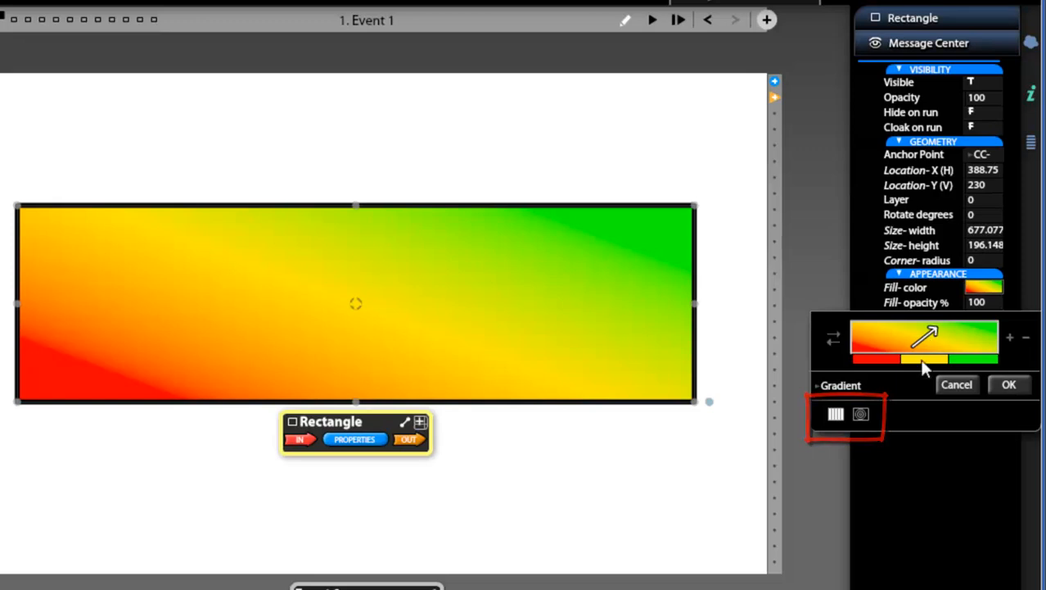
{"action": "left_click", "coordinate": [861, 415]}
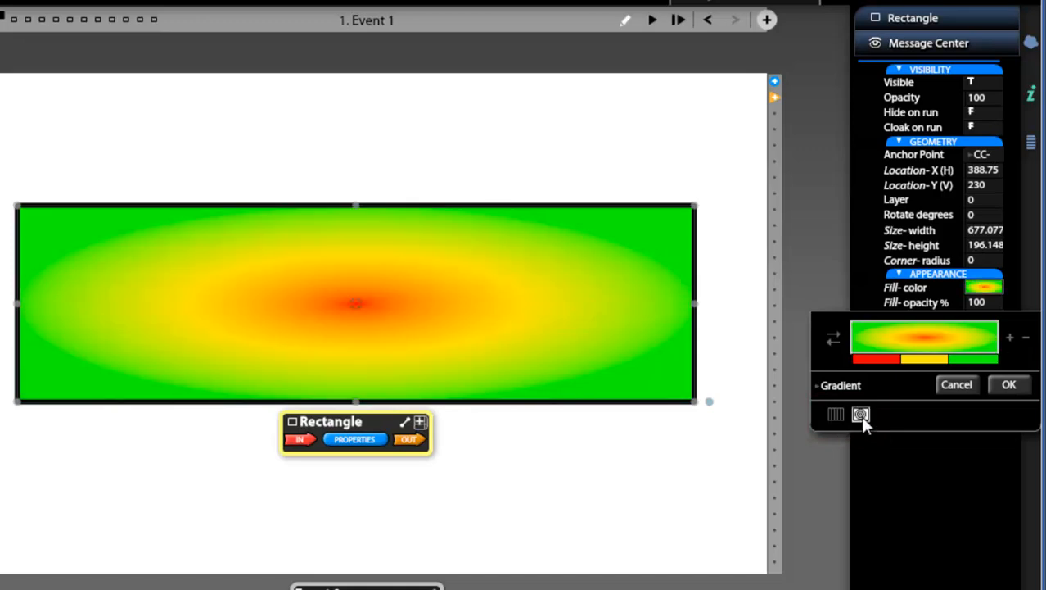
{"action": "left_click", "coordinate": [836, 414]}
{"action": "left_click", "coordinate": [860, 414]}
{"action": "left_click", "coordinate": [836, 414]}
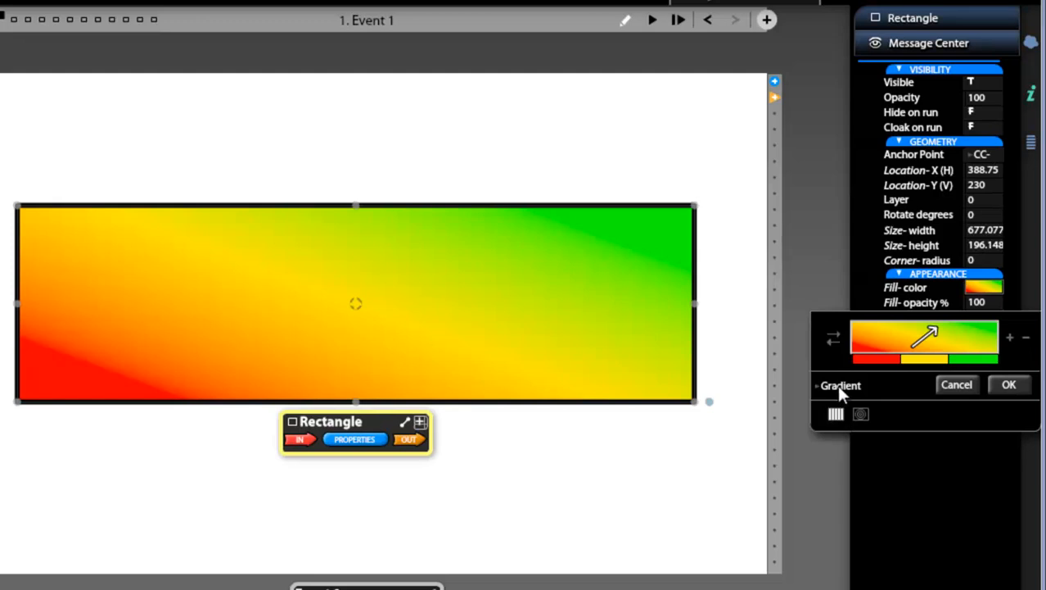
- Switch the rectangle's fill from gradient to a solid dark green
{"action": "left_click", "coordinate": [838, 388]}
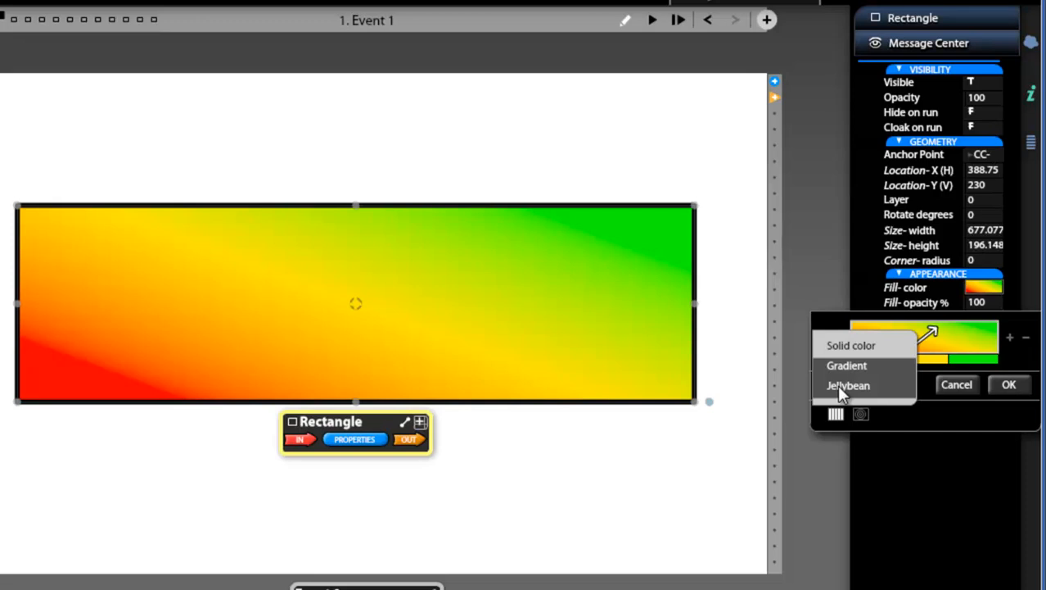
{"action": "left_click", "coordinate": [838, 344]}
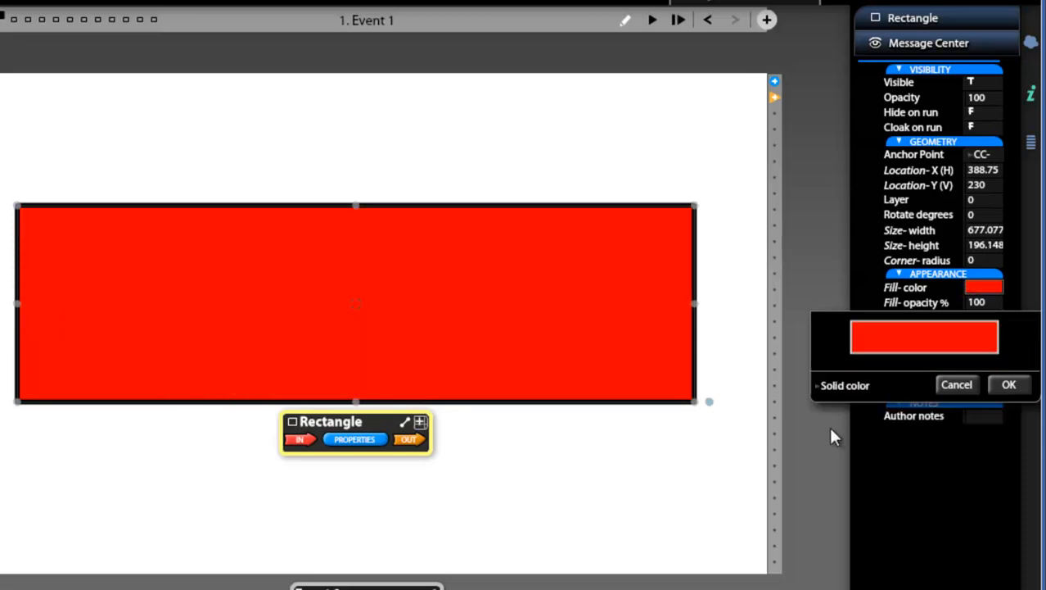
{"action": "left_click", "coordinate": [910, 341]}
{"action": "left_click_drag", "start_coordinate": [978, 462], "coordinate": [905, 487]}
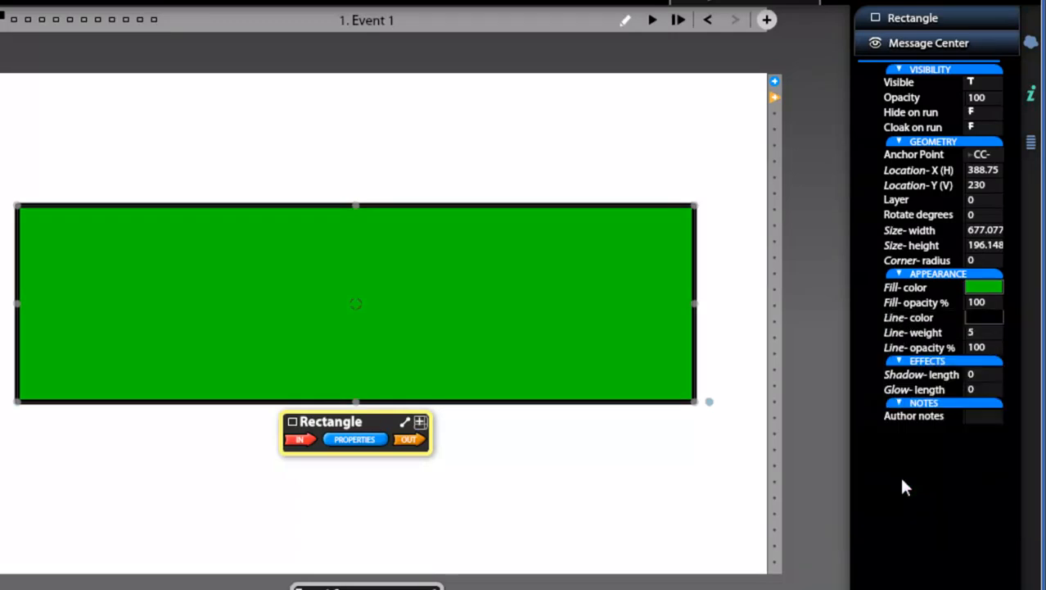
- Give the rectangle a shadow length of 15 and move it to the upper part of the stage, about X 395, Y 120
{"action": "mouse_move", "coordinate": [981, 286]}
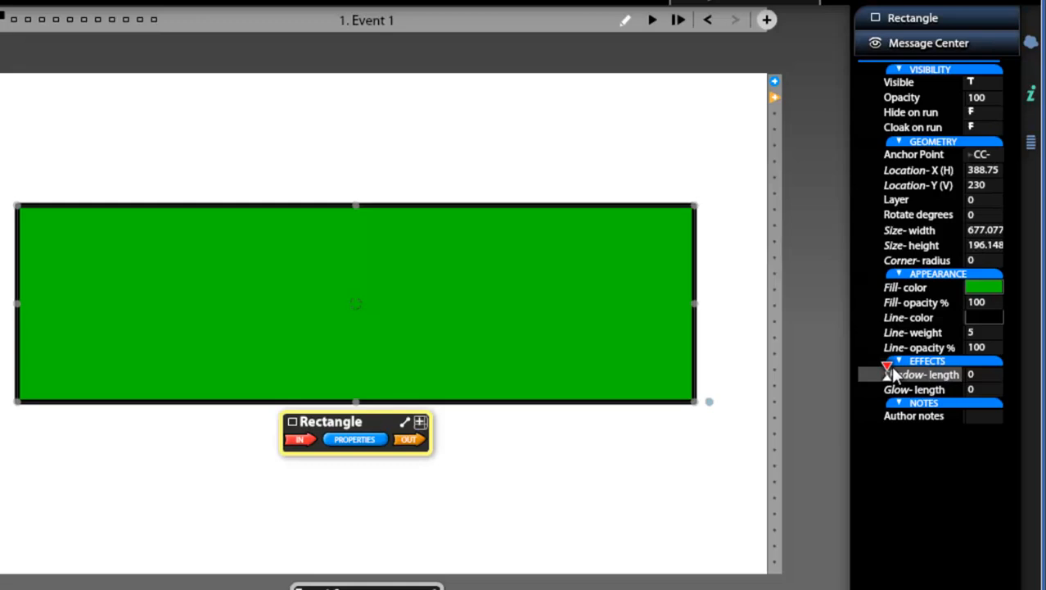
{"action": "left_click_drag", "start_coordinate": [887, 366], "coordinate": [951, 367]}
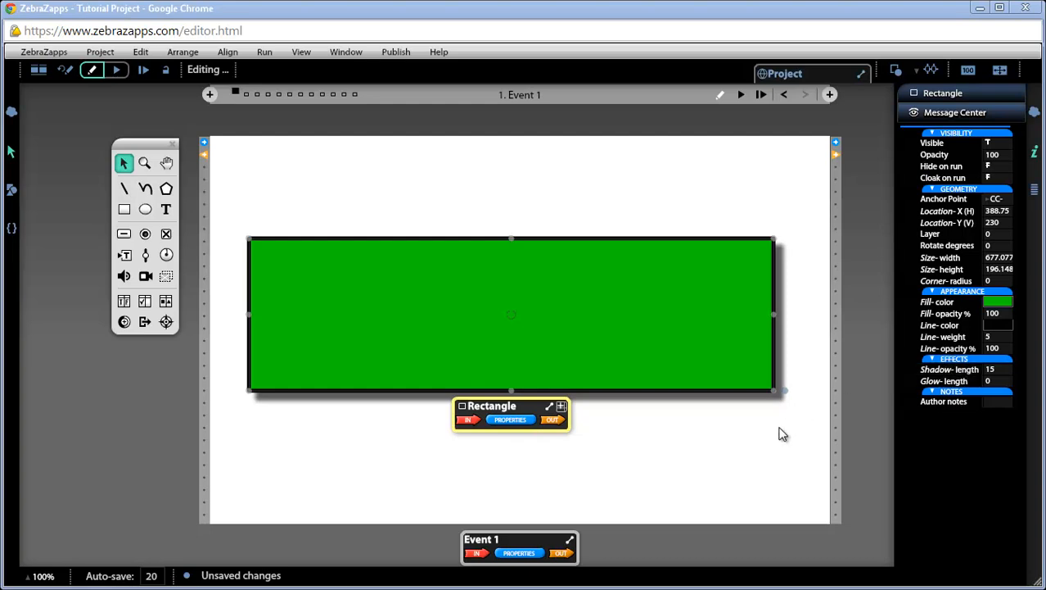
{"action": "left_click_drag", "start_coordinate": [666, 335], "coordinate": [672, 251]}
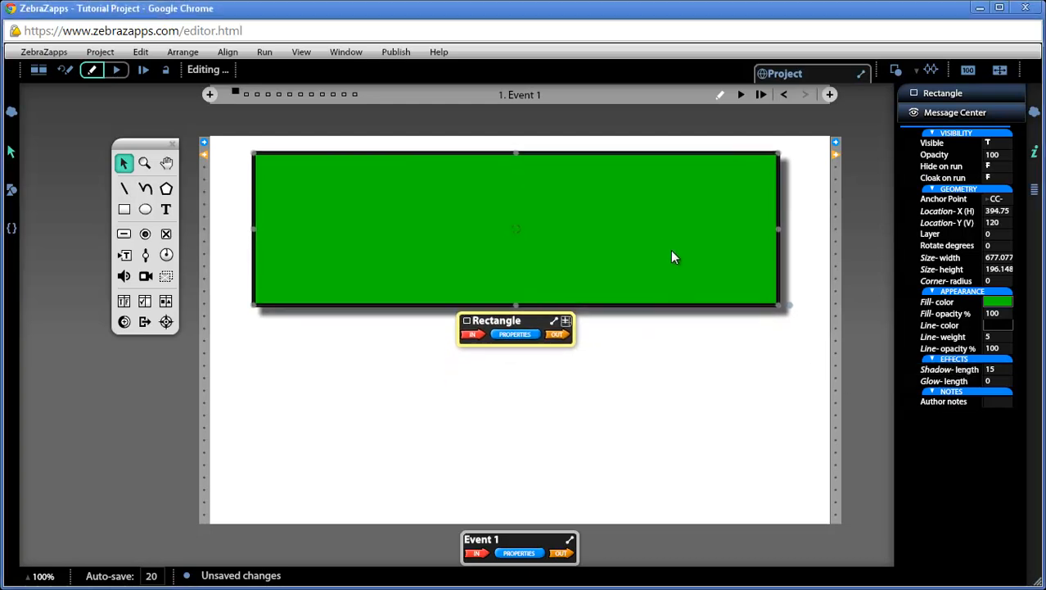
- Draw a round oval about 177 by 180 below the rectangle and a horizontal line about 326 long beside it
{"action": "left_click", "coordinate": [146, 210]}
{"action": "left_click_drag", "start_coordinate": [298, 337], "coordinate": [436, 483]}
{"action": "left_click", "coordinate": [123, 189]}
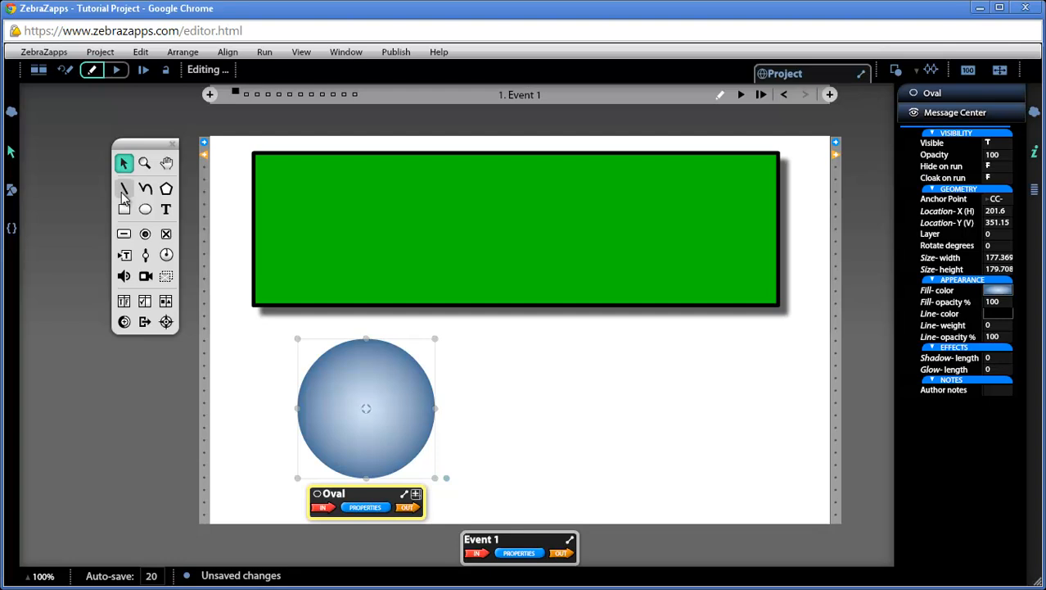
{"action": "left_click_drag", "start_coordinate": [515, 403], "coordinate": [768, 403]}
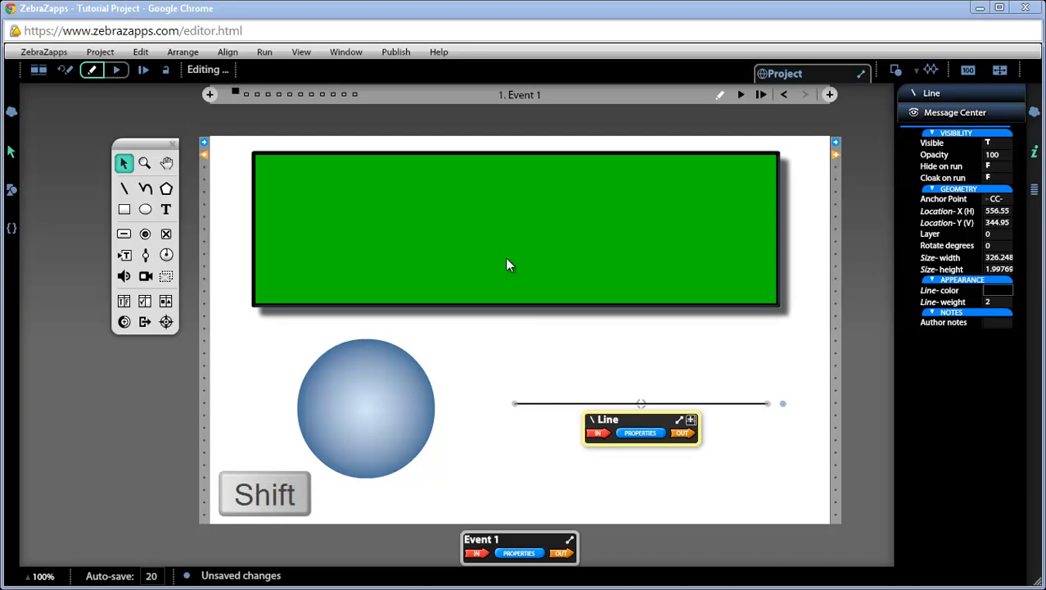
- Select the rectangle, oval and line together and set their line weight to 3
{"action": "left_click", "coordinate": [503, 237], "text": "shift"}
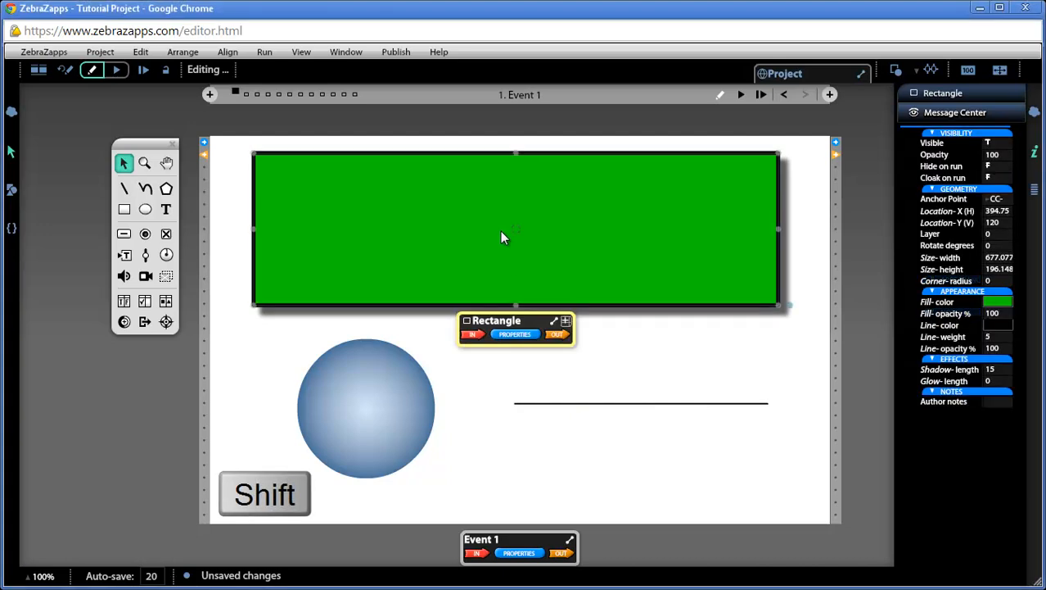
{"action": "left_click", "coordinate": [384, 419], "text": "shift"}
{"action": "left_click", "coordinate": [565, 403], "text": "shift"}
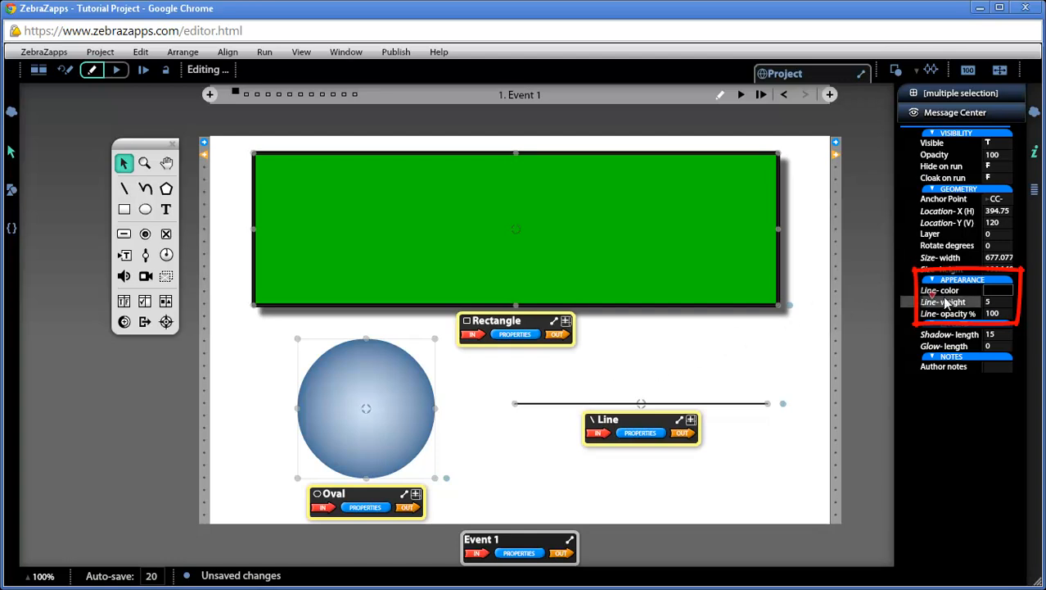
{"action": "left_click", "coordinate": [997, 302]}
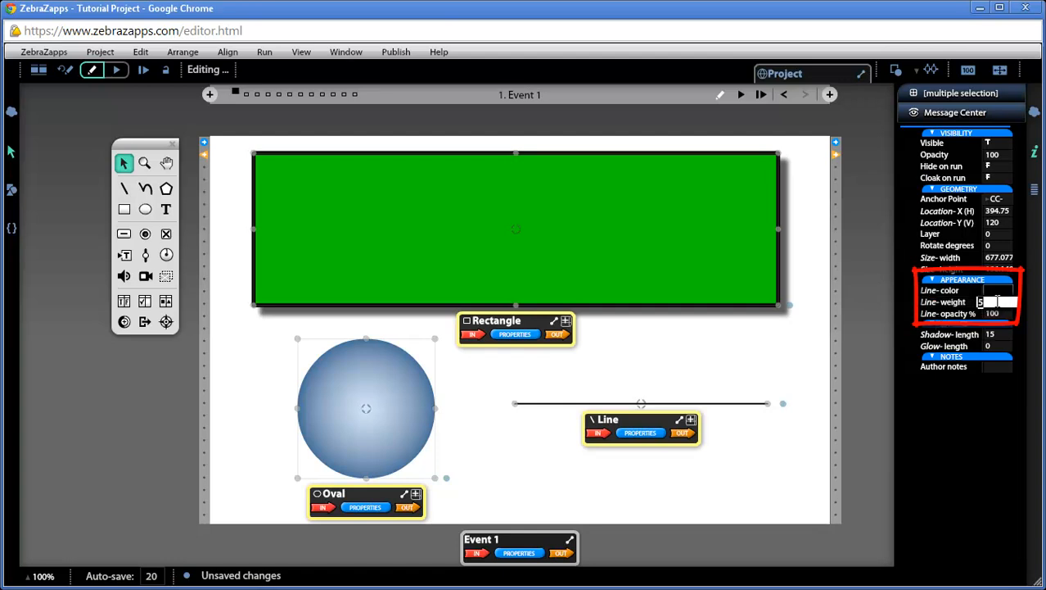
{"action": "type", "text": "3"}
{"action": "key", "text": "Return"}
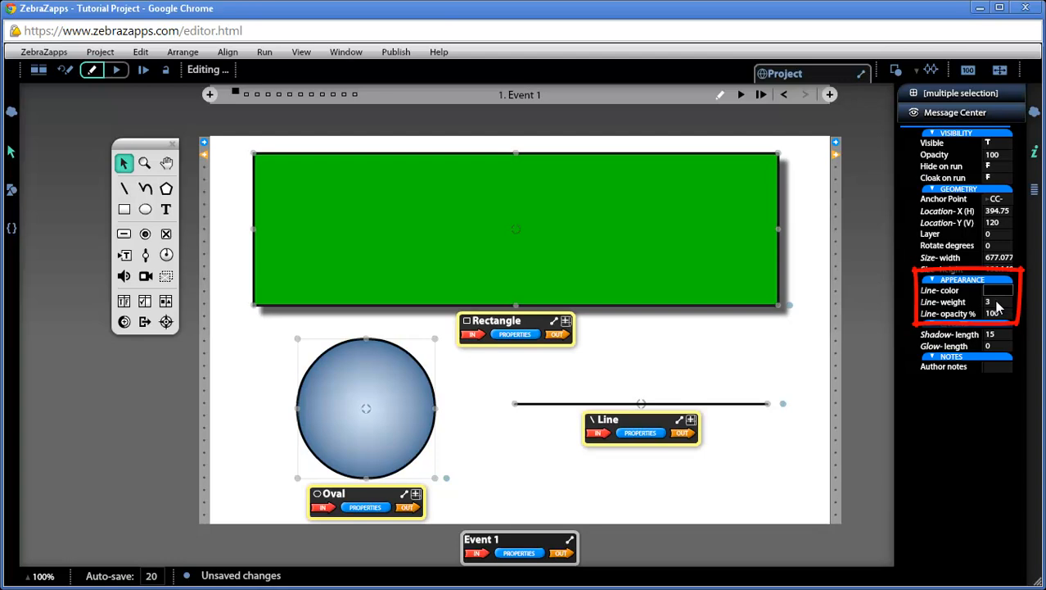
- Change the line colour of the selected rectangle, oval and line to red and deselect them
{"action": "left_click", "coordinate": [997, 293]}
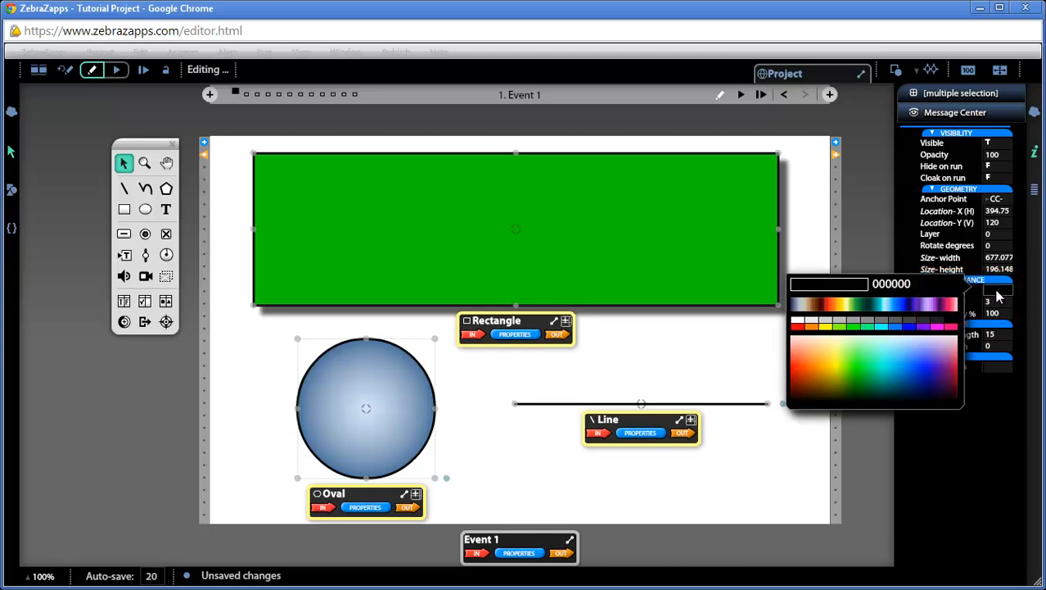
{"action": "left_click", "coordinate": [793, 373]}
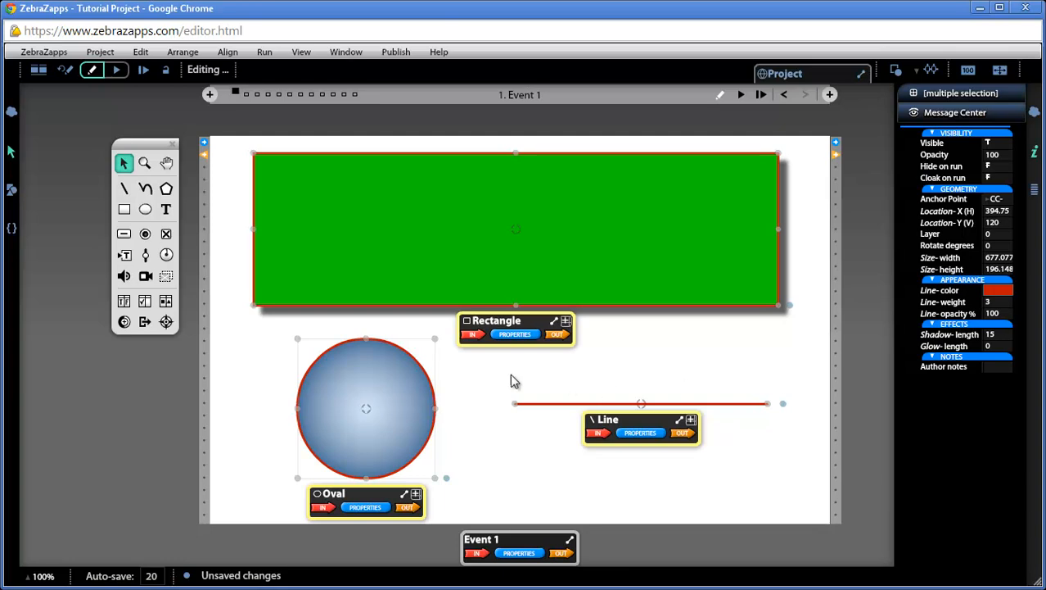
{"action": "left_click", "coordinate": [483, 400]}
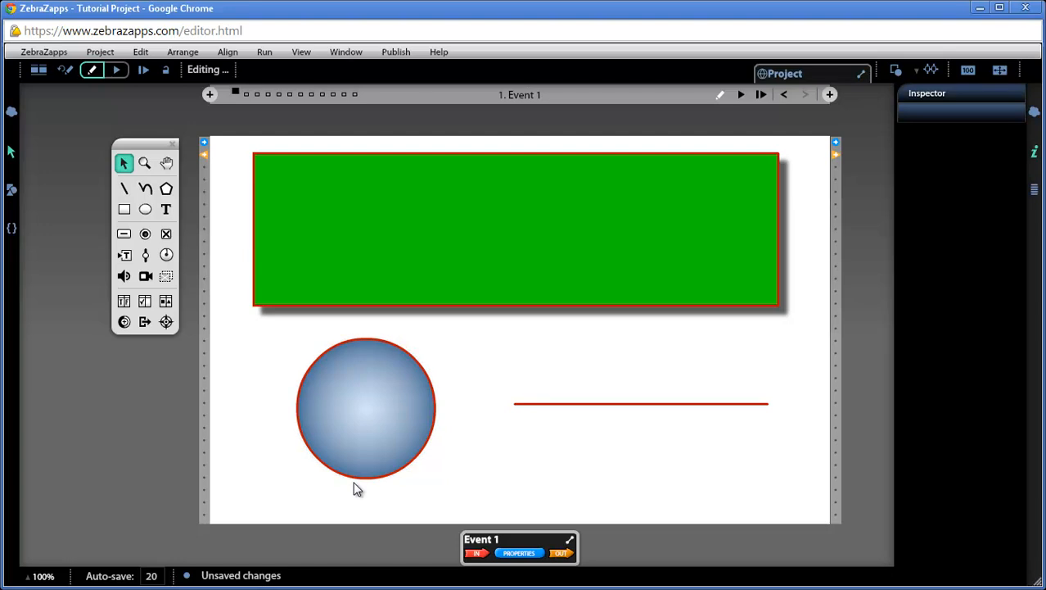
- Duplicate the oval and place the copy level with it over the line's right end, at about X 700, Y 351
{"action": "key", "text": "alt"}
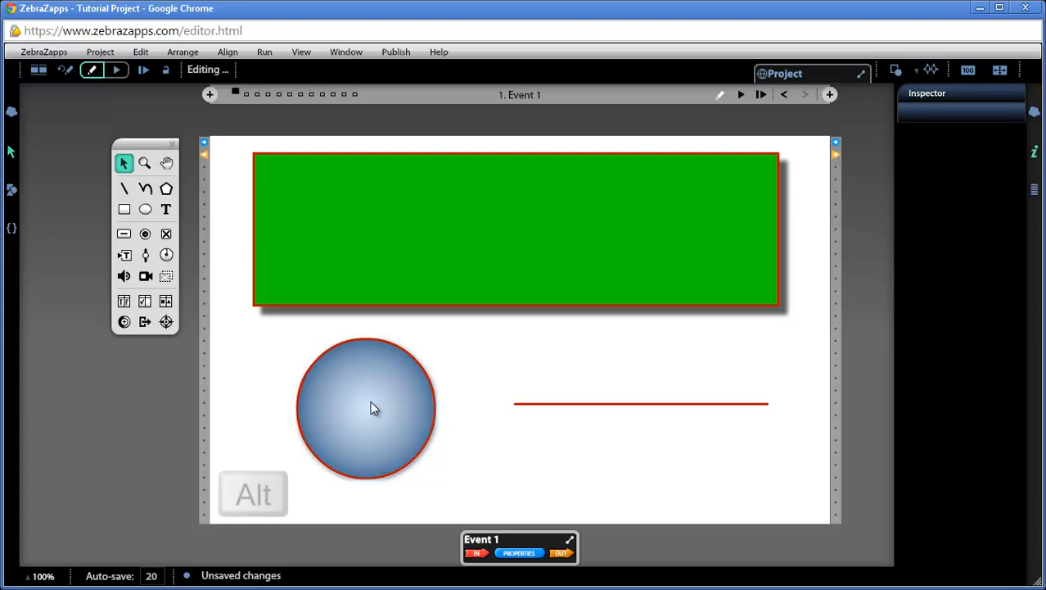
{"action": "left_click", "coordinate": [371, 402]}
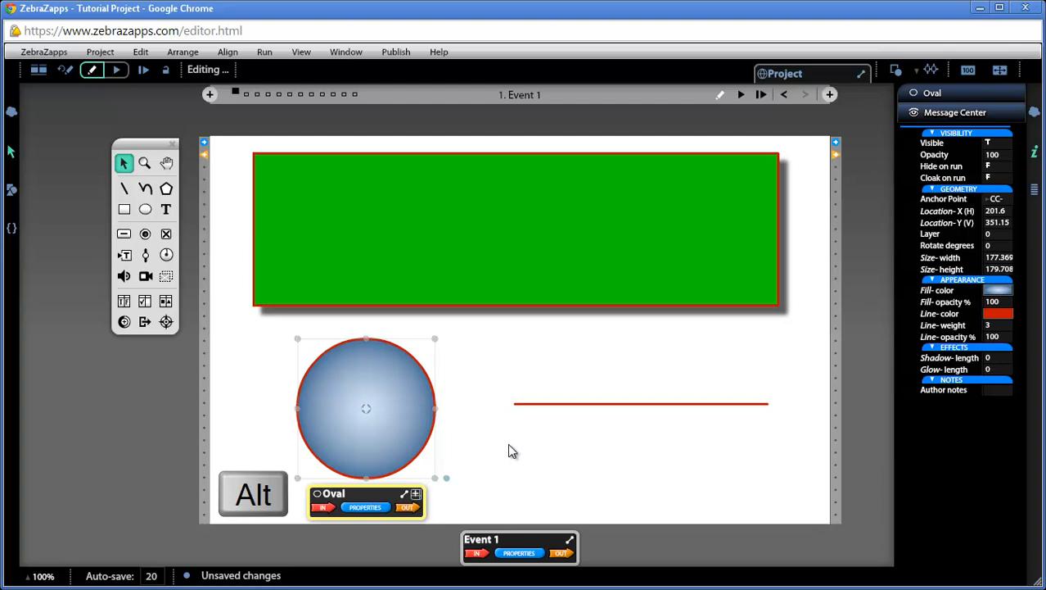
{"action": "left_click_drag", "start_coordinate": [413, 420], "coordinate": [798, 469]}
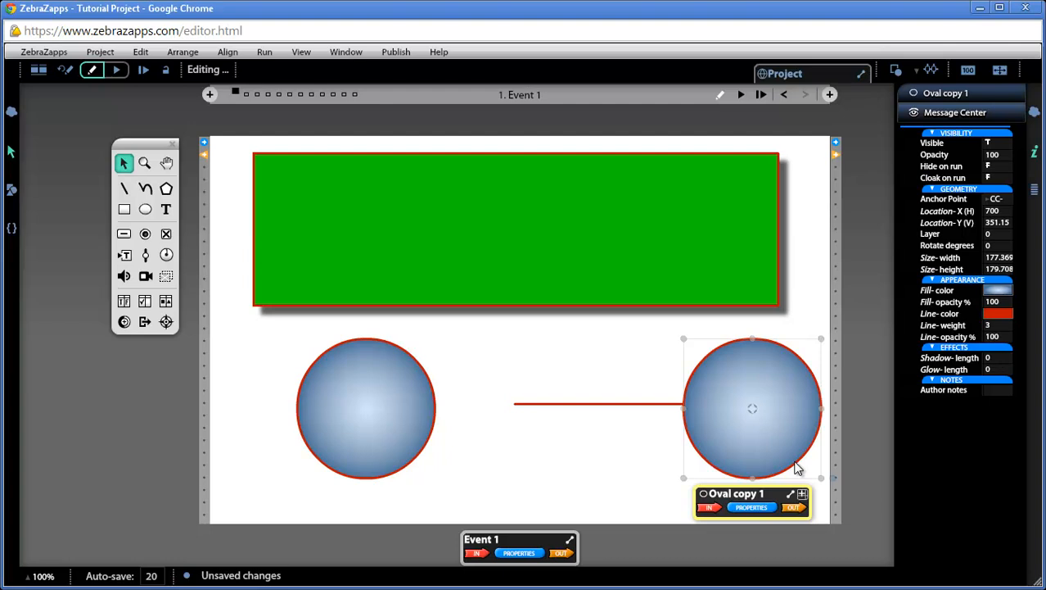